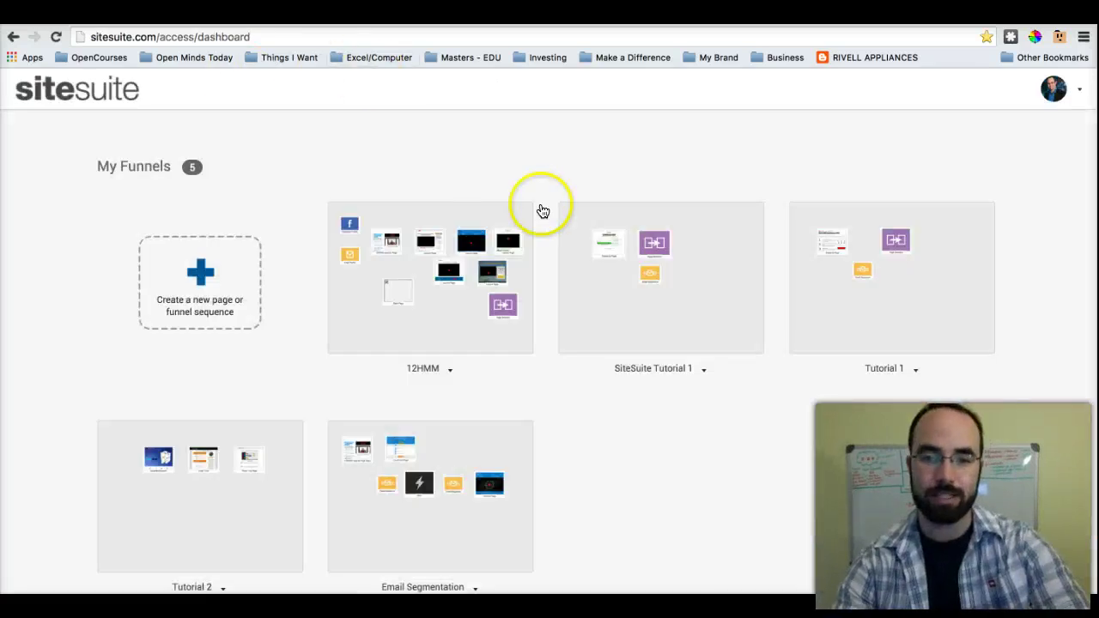
# Step: Review the Size Control beta feature among the Mad Scientists options in the account settings, leaving the options unchanged
pyautogui.moveTo(562, 238)
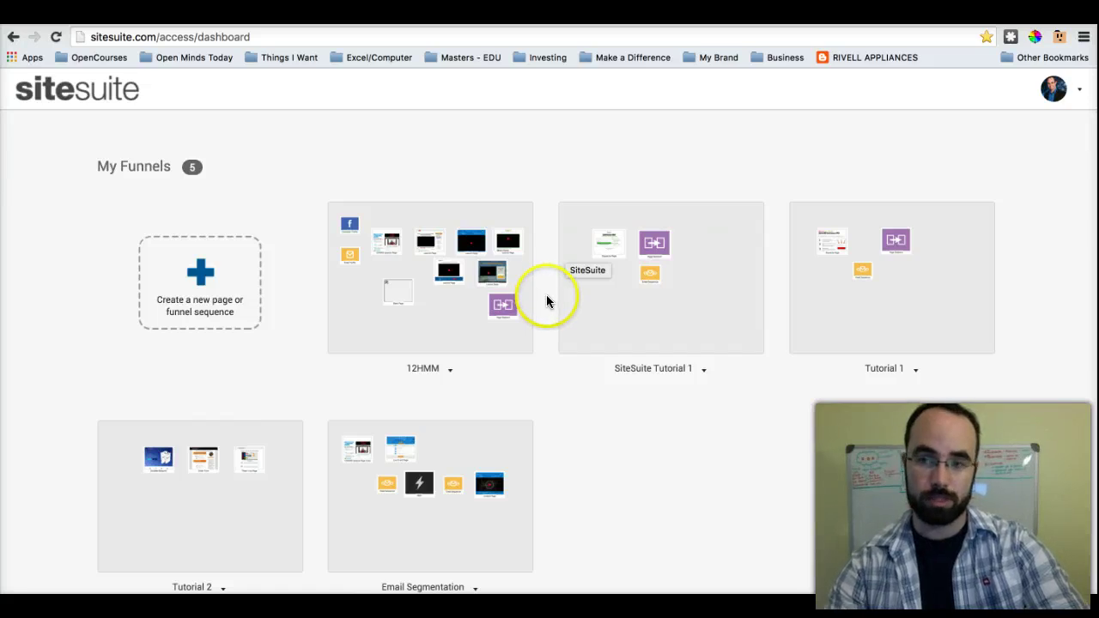
pyautogui.click(1083, 96)
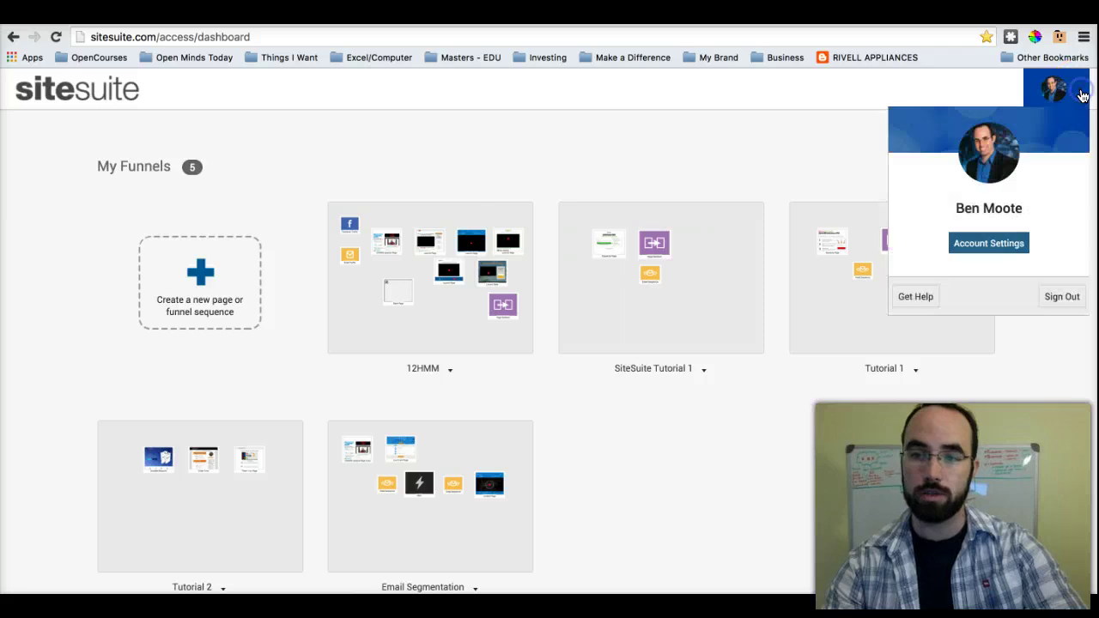
pyautogui.click(990, 246)
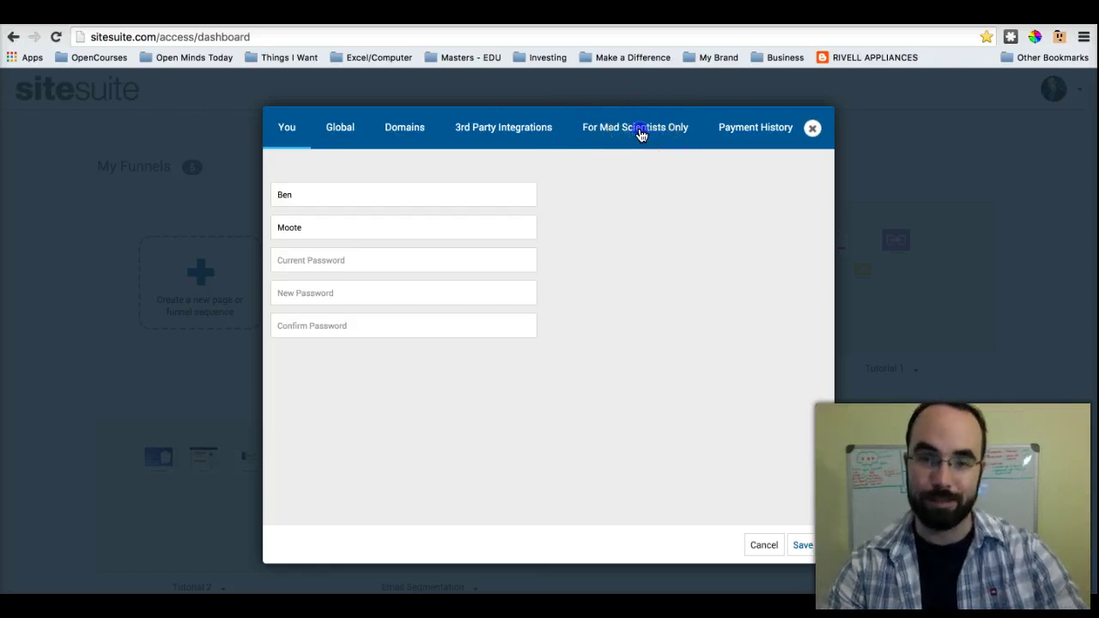
pyautogui.click(640, 135)
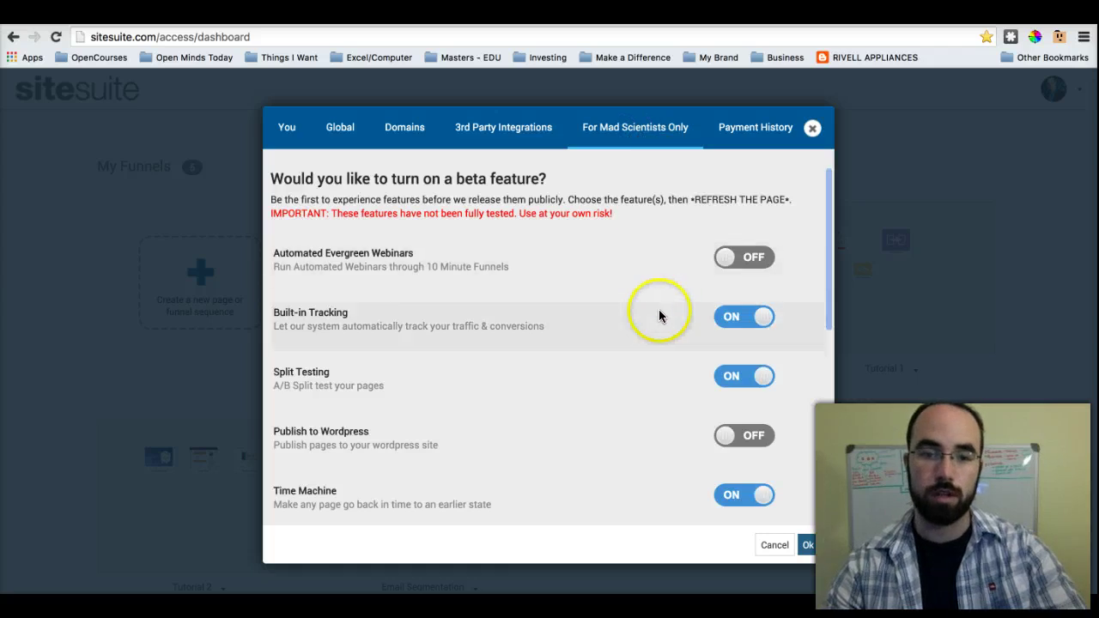
pyautogui.scroll(-10, 659, 316)
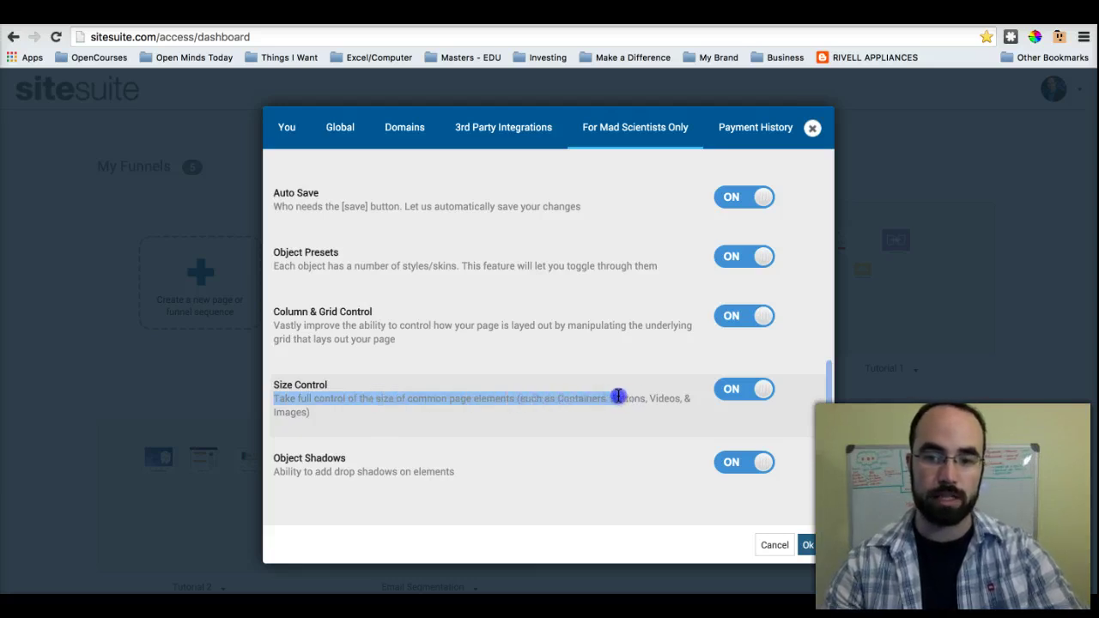
pyautogui.click(679, 412)
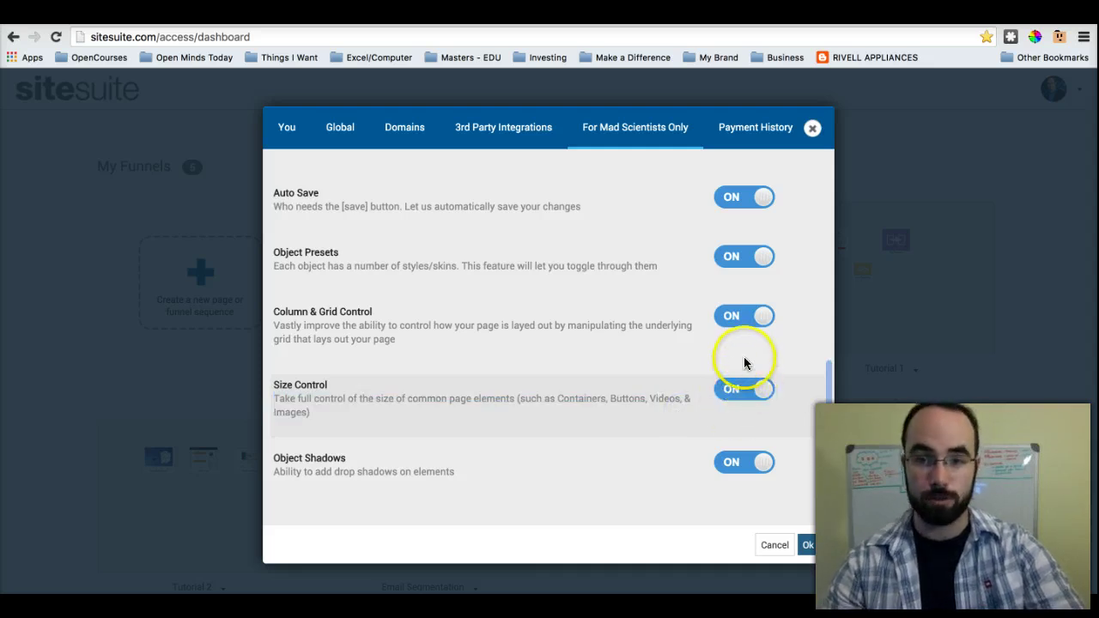
pyautogui.click(813, 127)
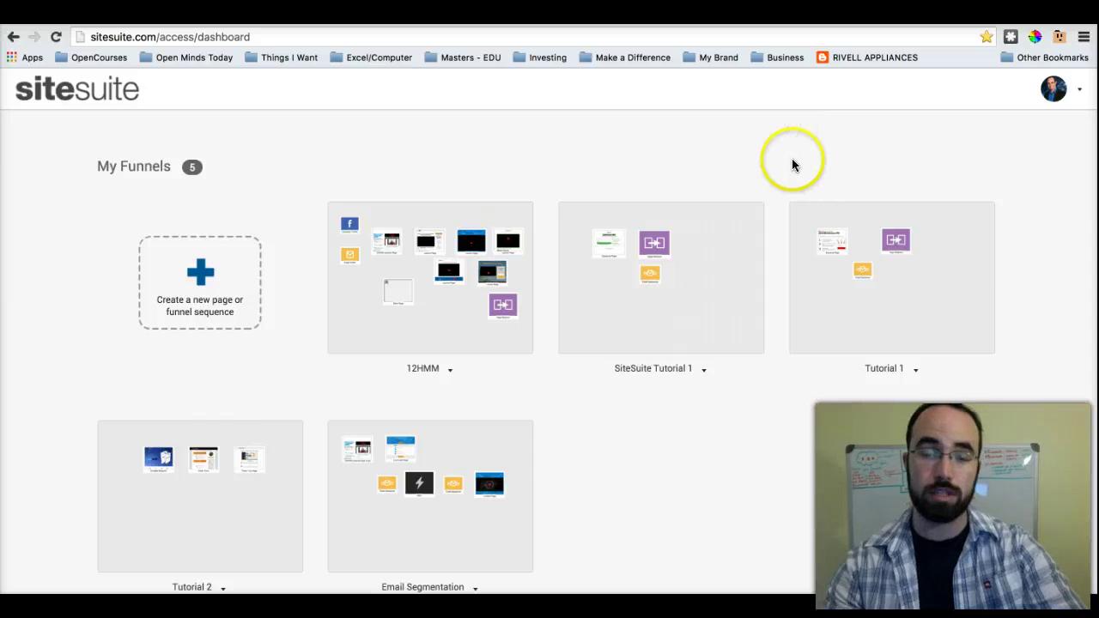
pyautogui.click(792, 163)
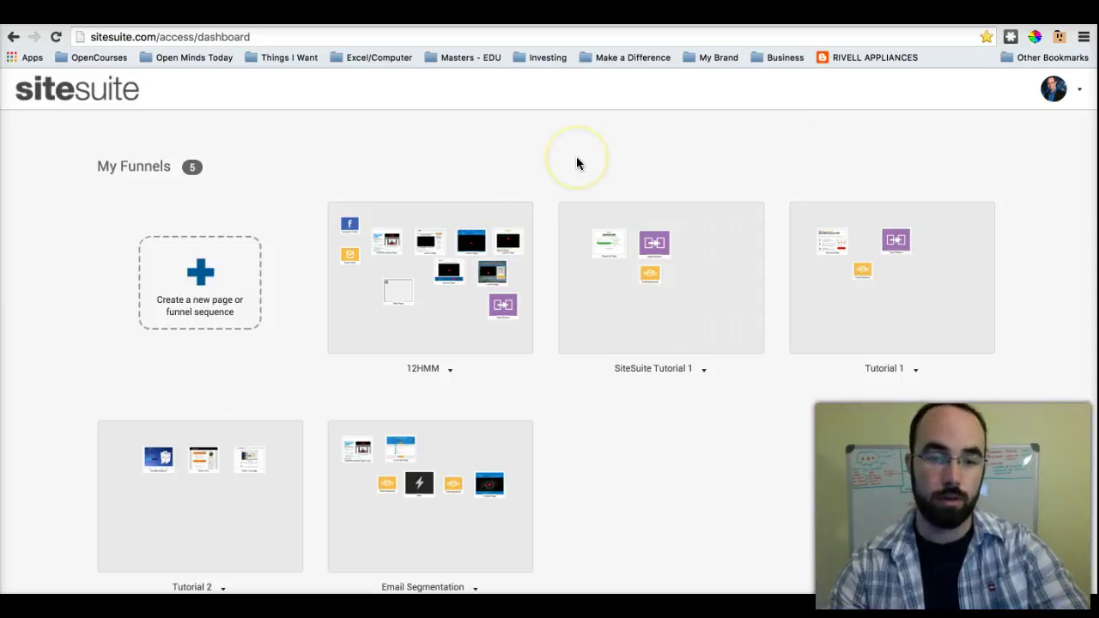
# Step: Open the Tutorial 2 funnel's Socialite Blueprint page for editing and bring up the settings of its book picture
pyautogui.click(228, 503)
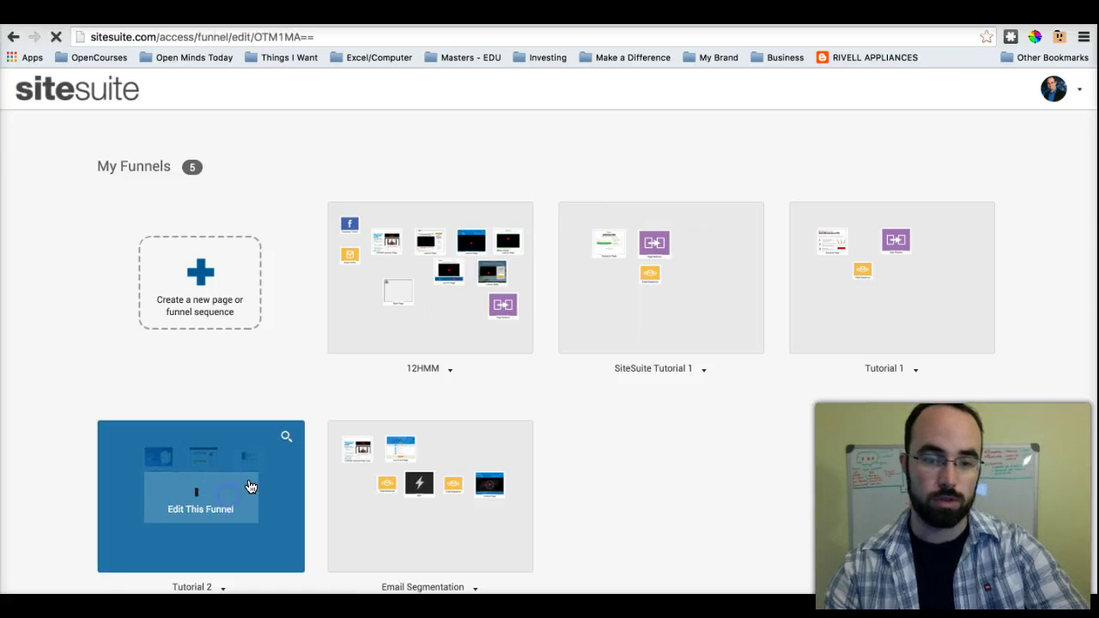
pyautogui.click(501, 210)
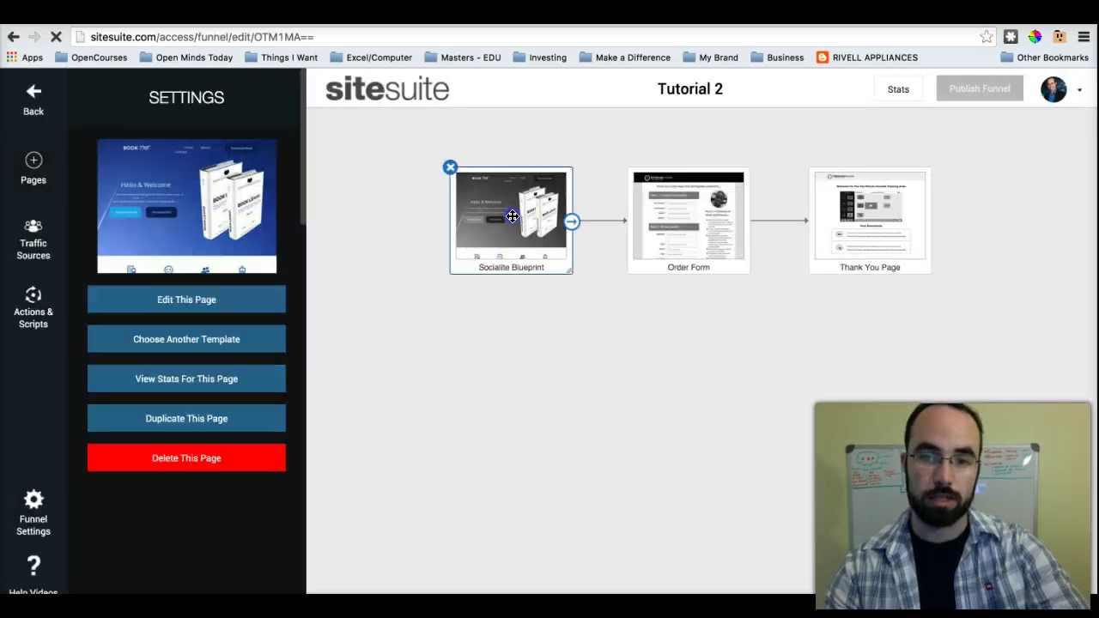
pyautogui.click(163, 298)
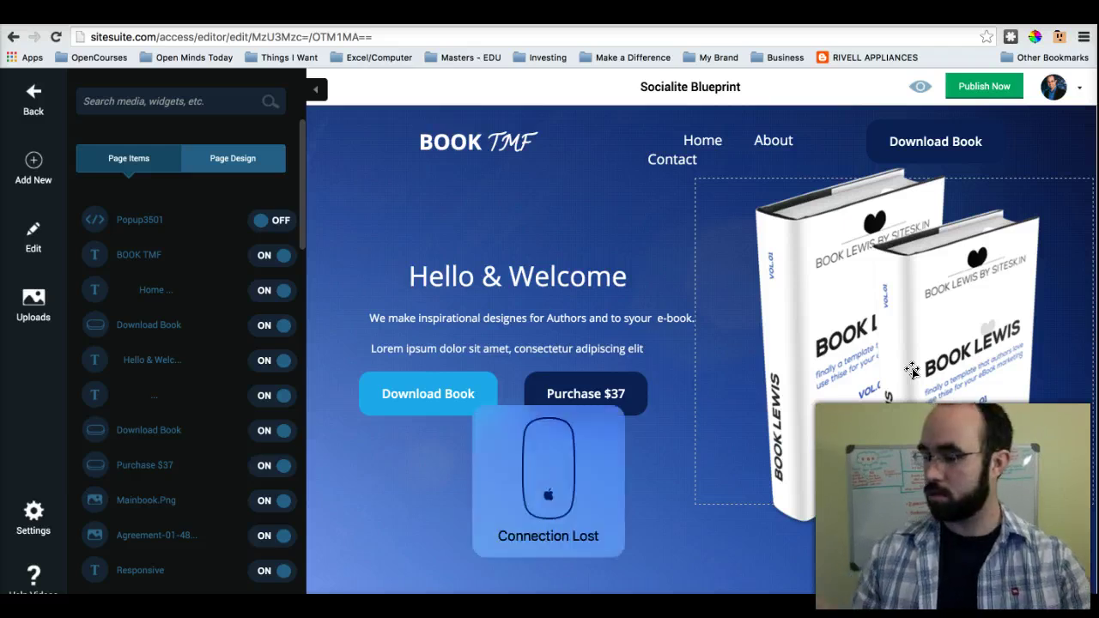
pyautogui.click(866, 335)
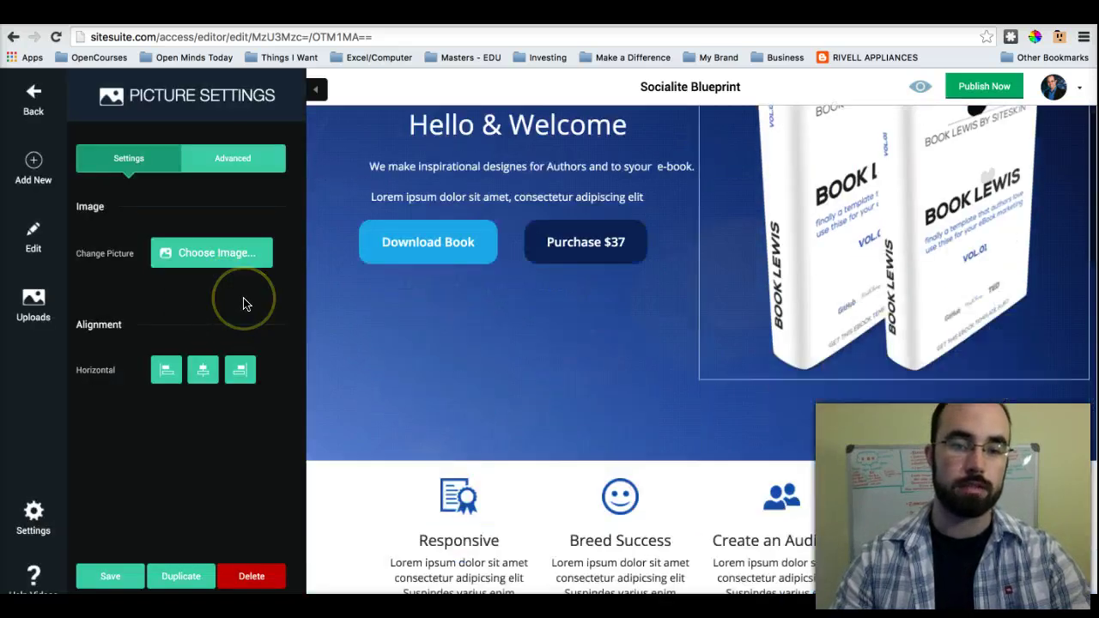
# Step: Try the left and centre horizontal alignments on the full-size book picture
pyautogui.click(198, 372)
pyautogui.click(161, 372)
pyautogui.click(200, 372)
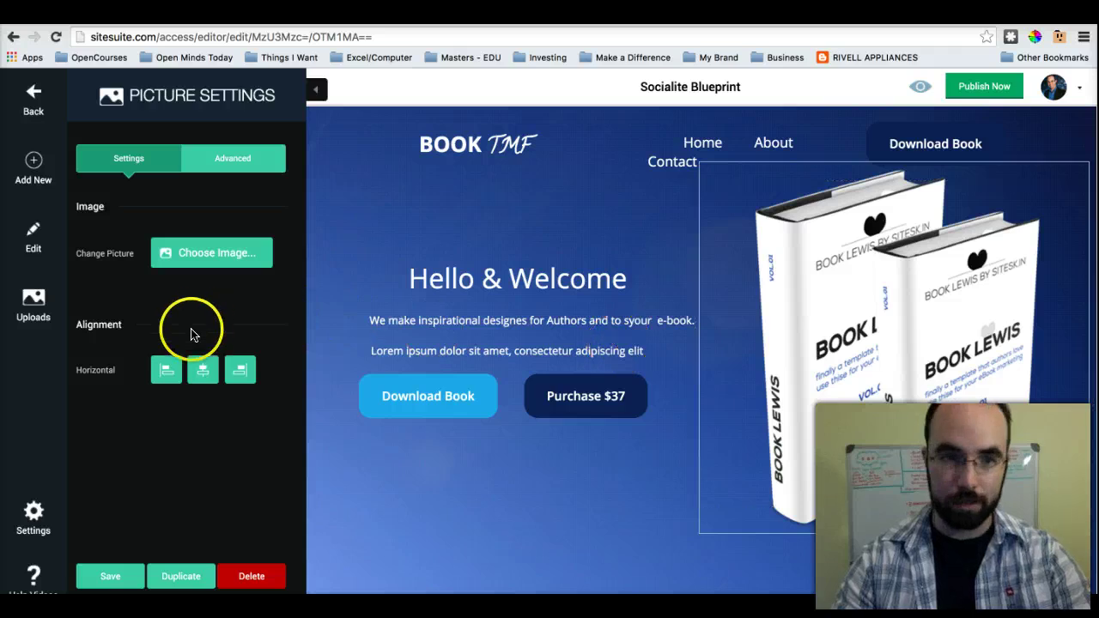
# Step: Preview the available picture styles on the book picture and look through the rest of the style list
pyautogui.click(239, 162)
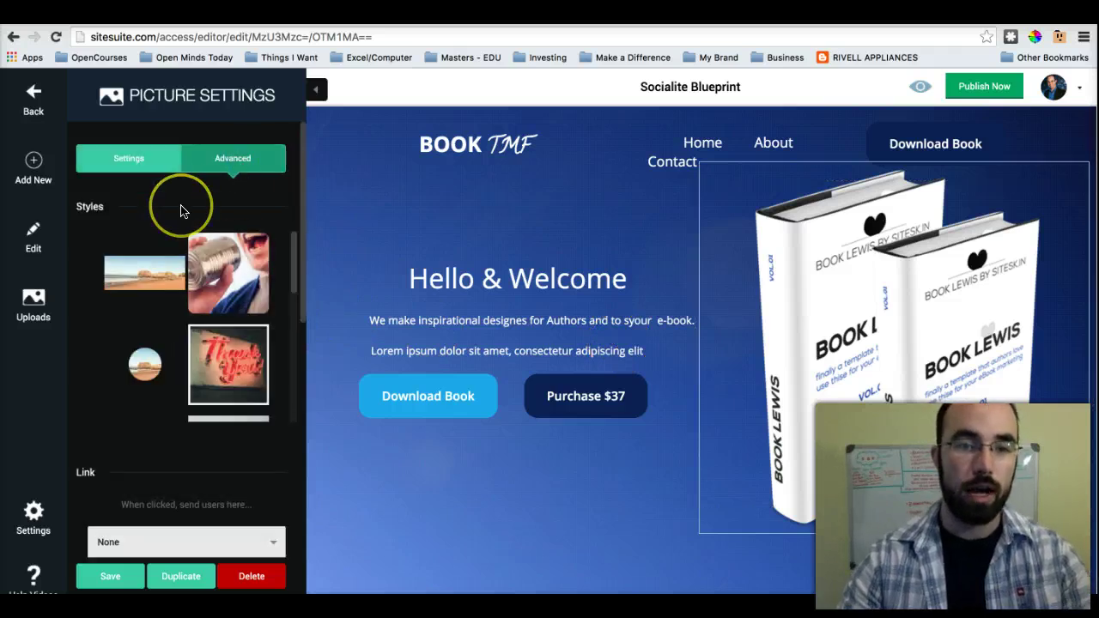
pyautogui.scroll(-1, 182, 212)
pyautogui.click(145, 249)
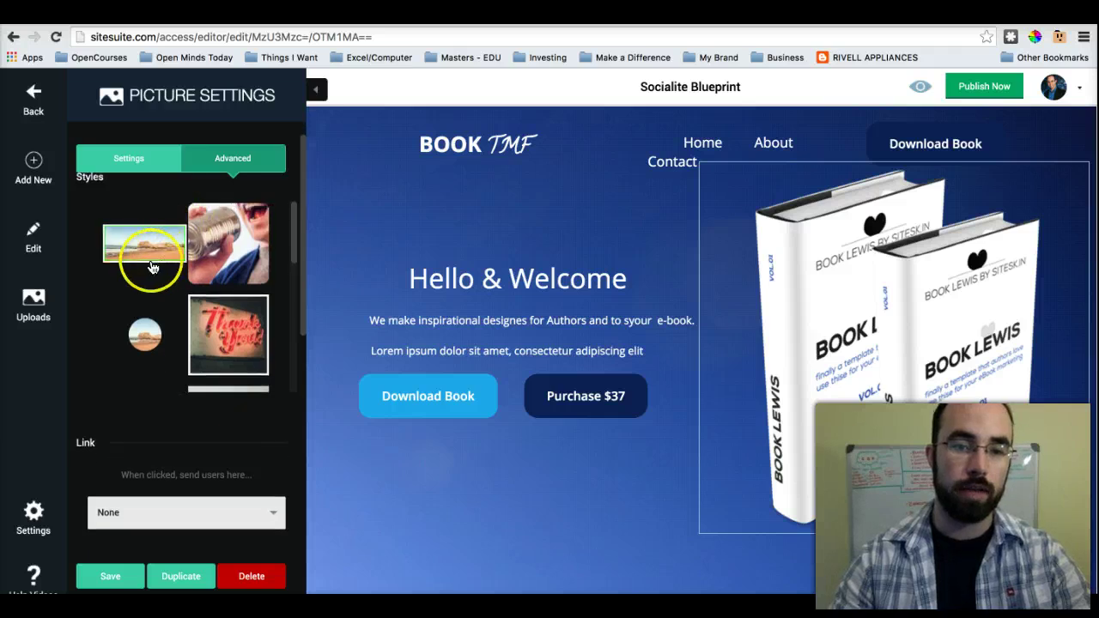
pyautogui.click(228, 244)
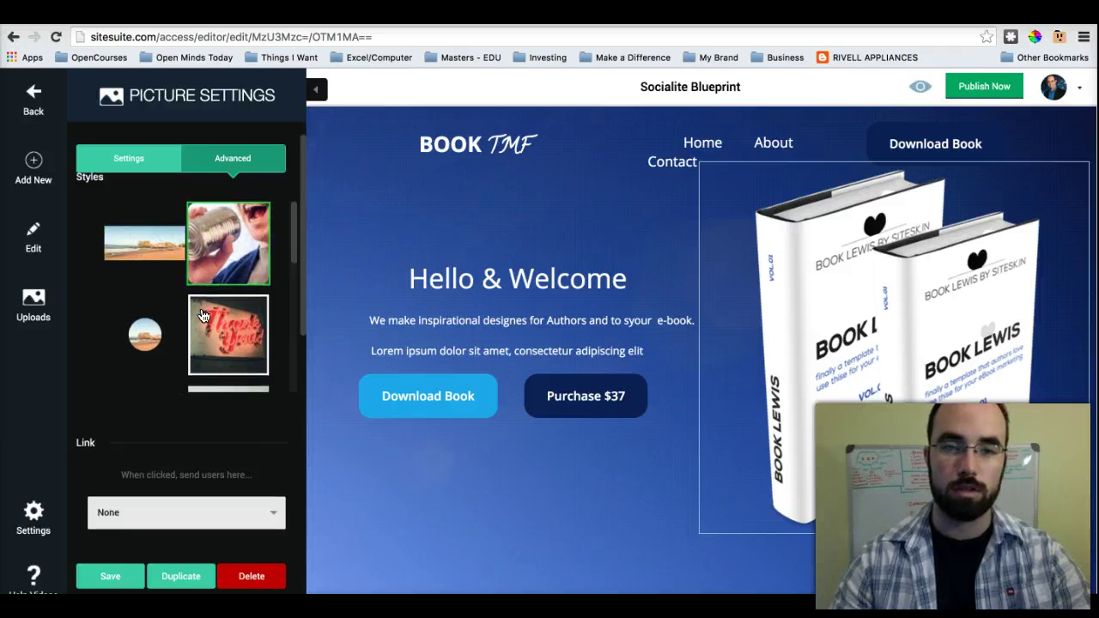
pyautogui.click(146, 335)
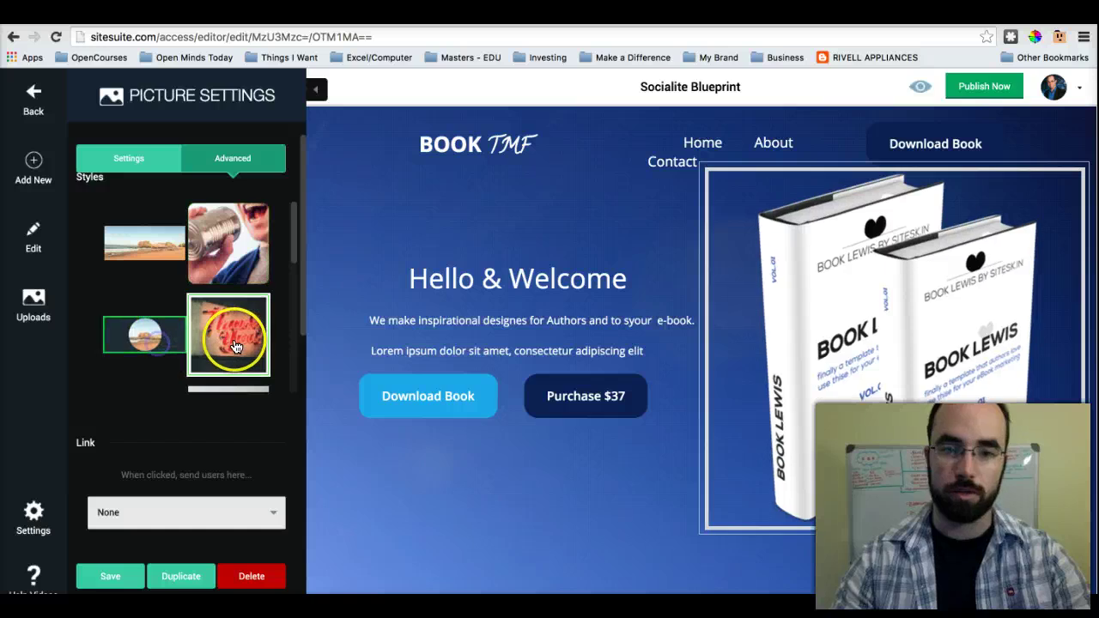
pyautogui.click(231, 324)
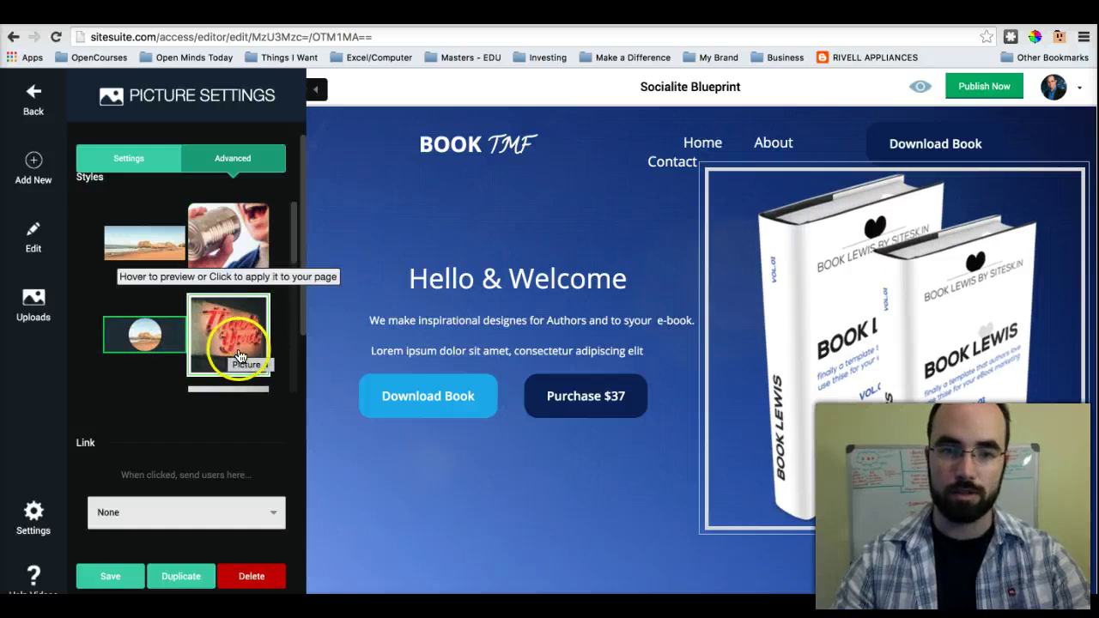
pyautogui.scroll(-3, 193, 339)
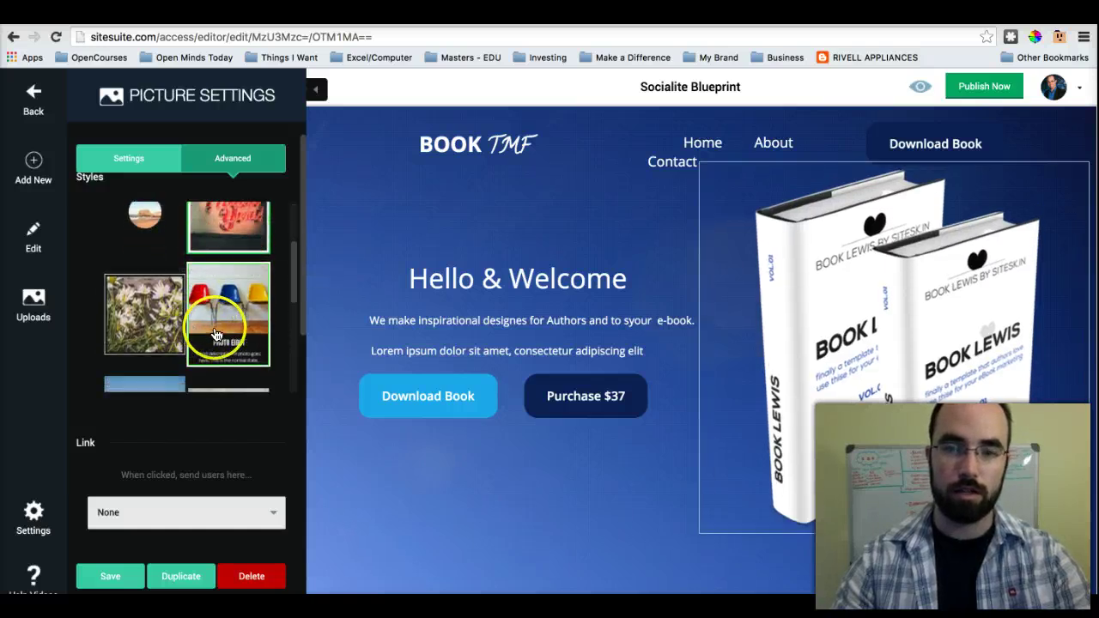
pyautogui.scroll(-5, 217, 335)
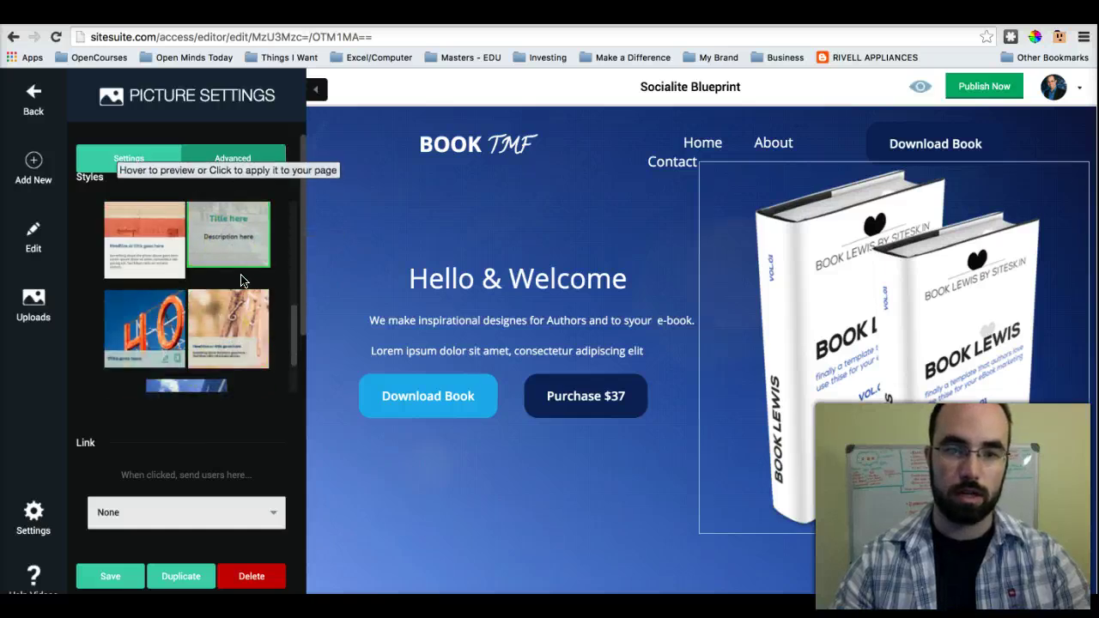
pyautogui.scroll(-2, 247, 286)
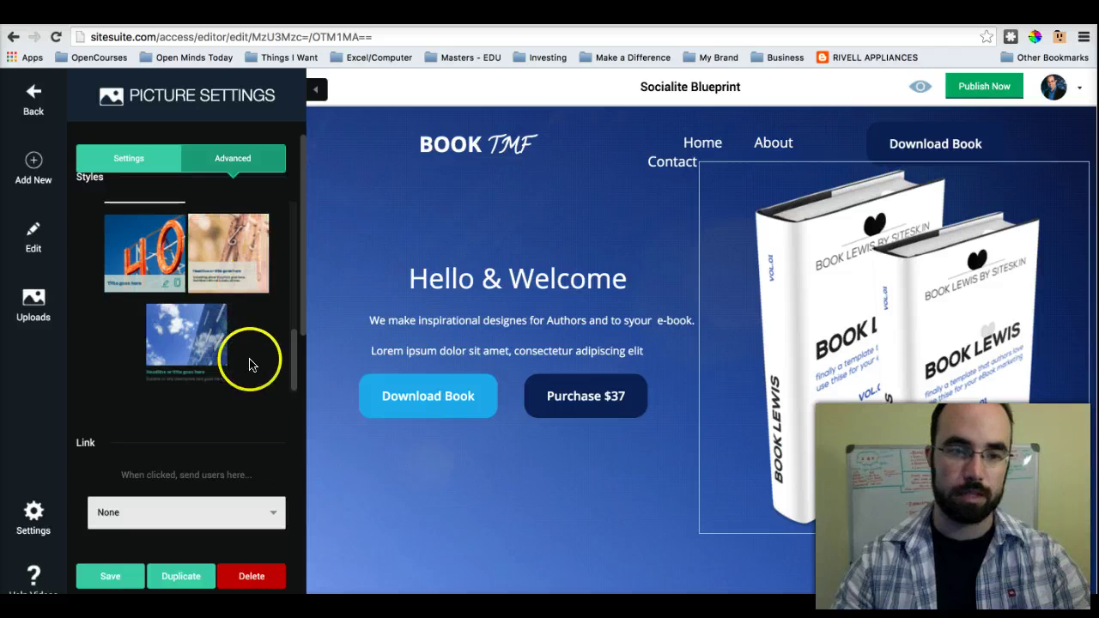
# Step: Turn off automatic size determination for the book picture and shrink it within its column
pyautogui.scroll(-4, 252, 446)
pyautogui.scroll(-2, 249, 404)
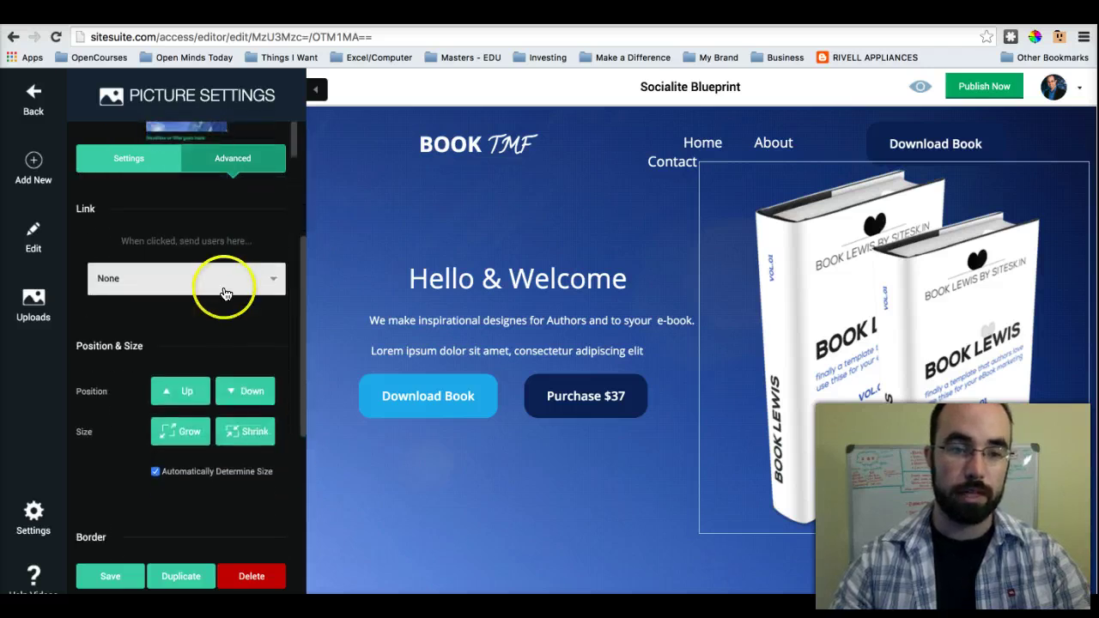
pyautogui.scroll(-3, 129, 347)
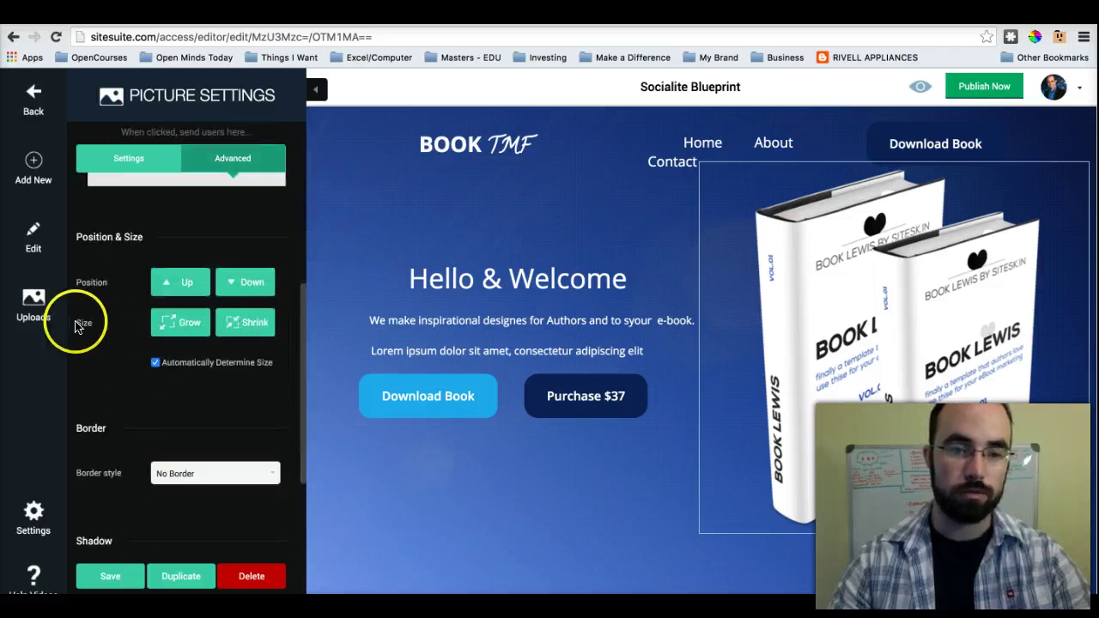
pyautogui.click(245, 327)
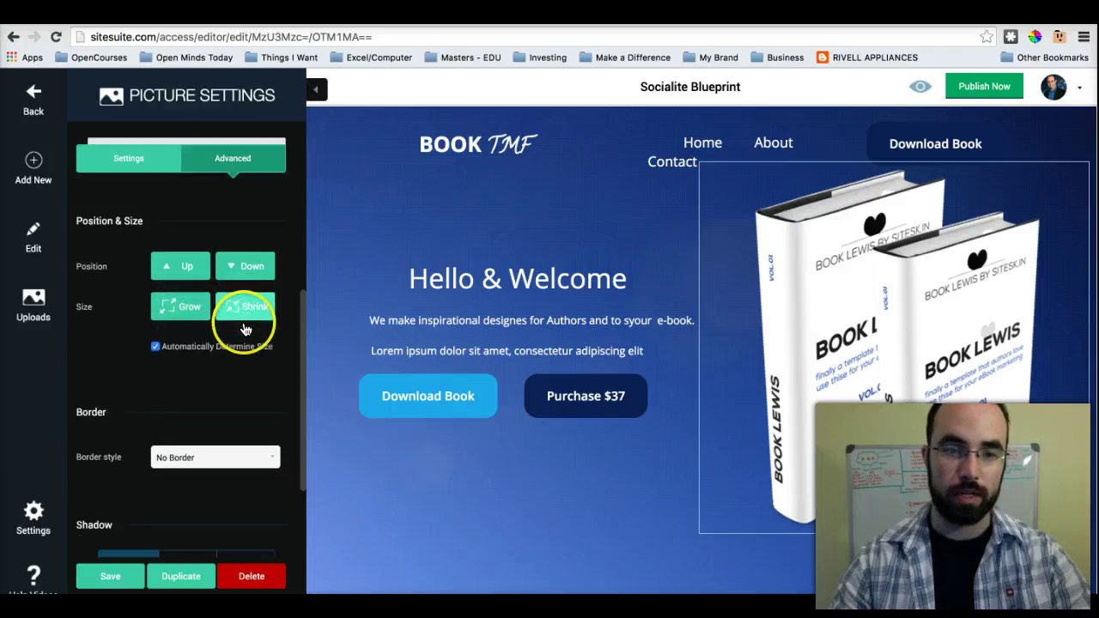
pyautogui.click(155, 348)
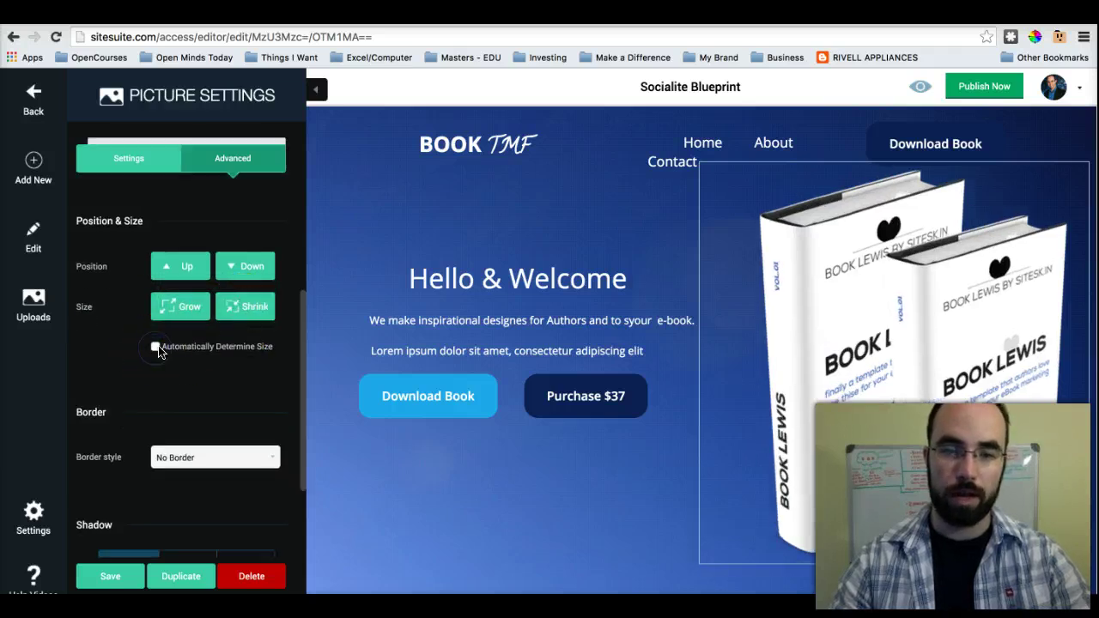
pyautogui.click(251, 310)
pyautogui.click(249, 318)
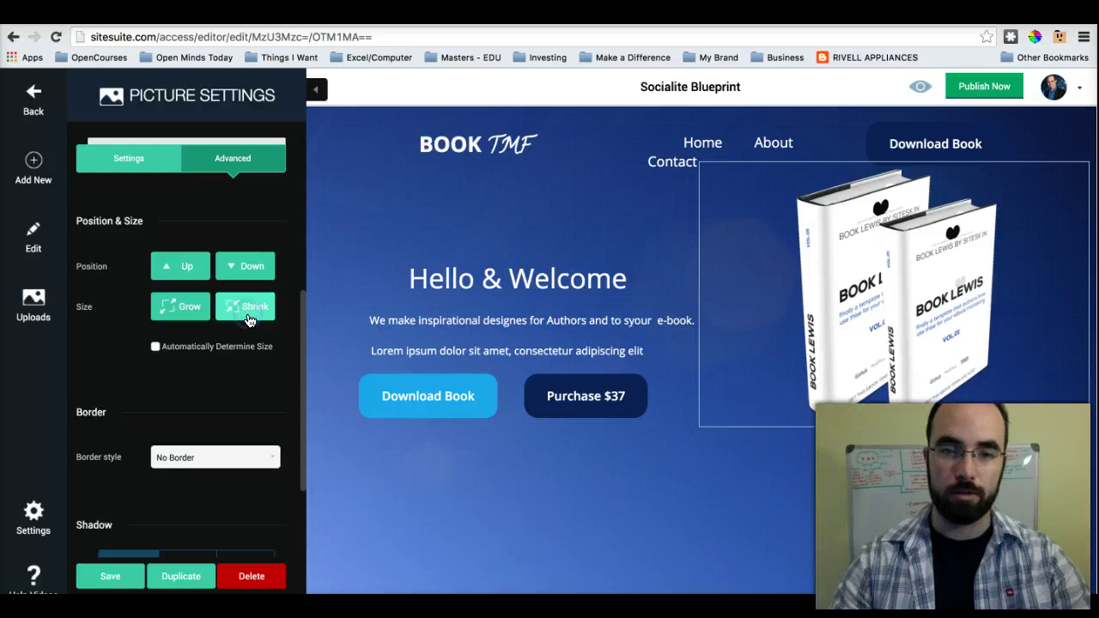
# Step: Shift the book picture down in several increments so it sits lower beside the Hello & Welcome text
pyautogui.click(246, 273)
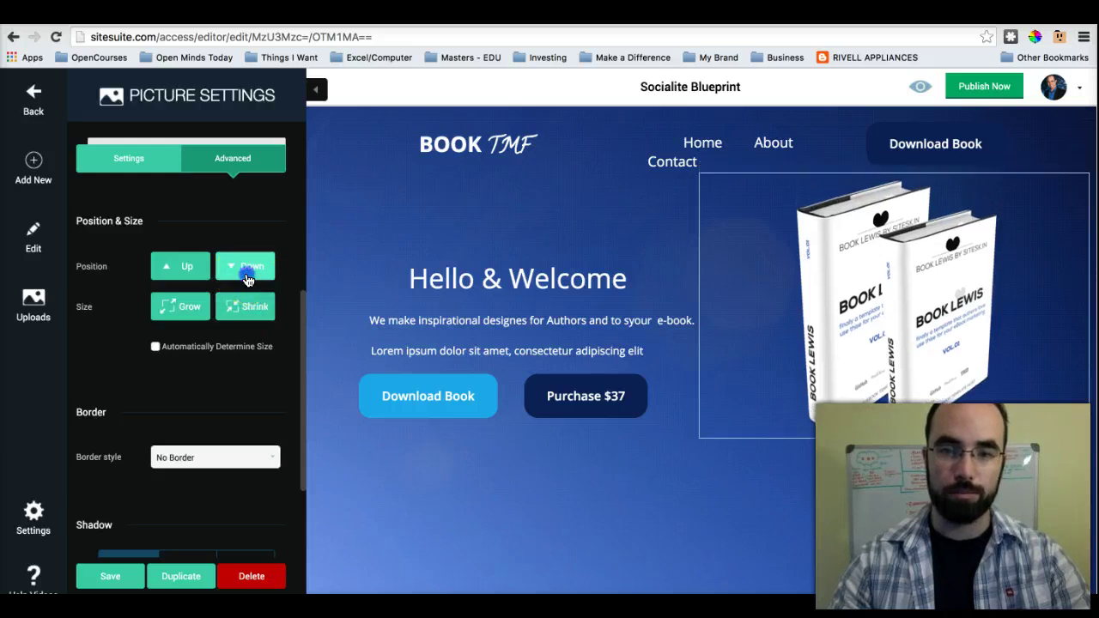
pyautogui.click(248, 279)
pyautogui.click(247, 279)
pyautogui.click(247, 279)
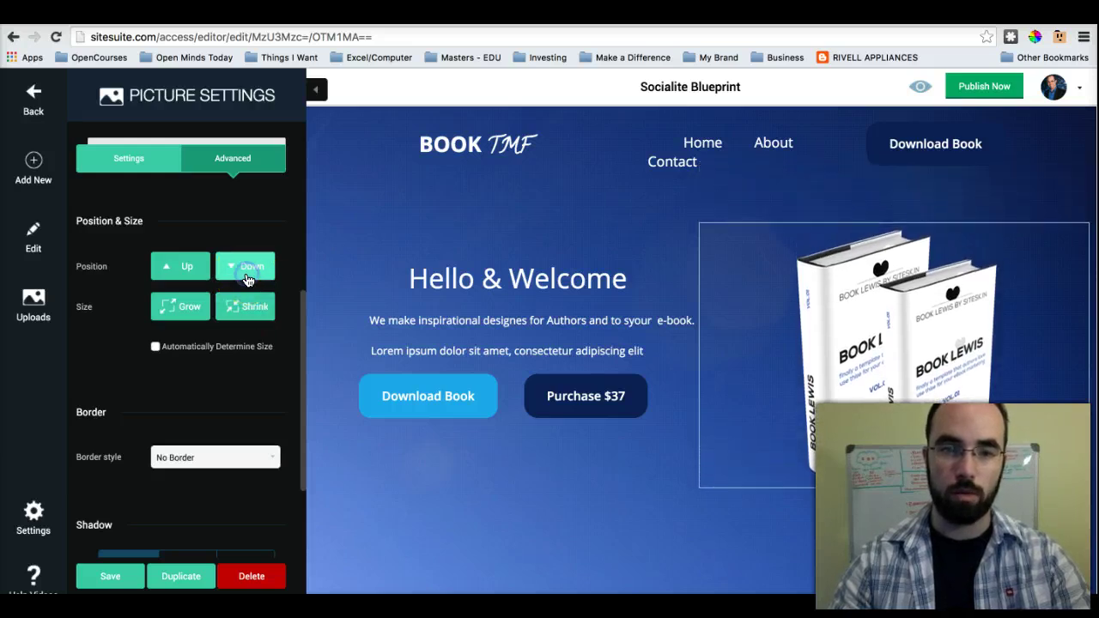
# Step: Try the left, centre and right horizontal alignments on the reduced book picture
pyautogui.click(138, 162)
pyautogui.click(164, 379)
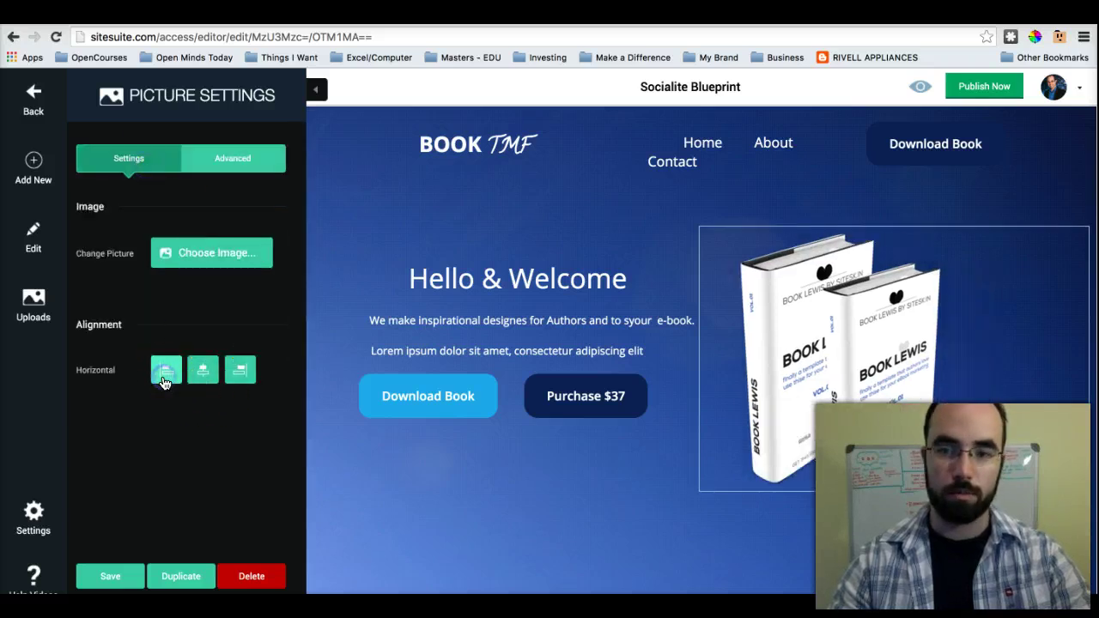
pyautogui.click(204, 372)
pyautogui.click(244, 371)
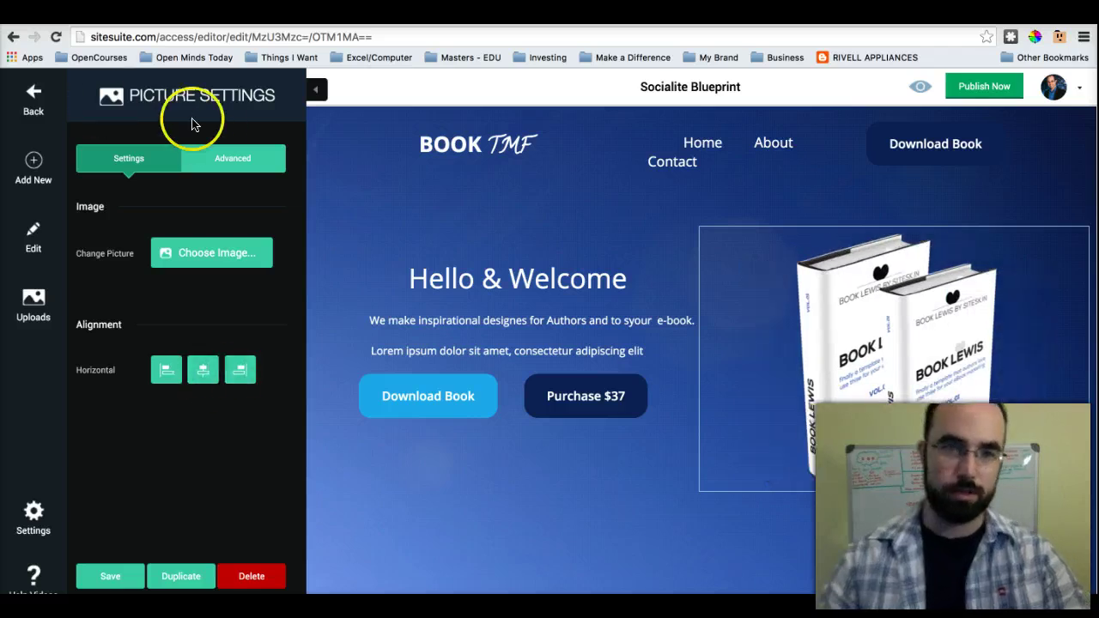
# Step: Turn automatic size determination back on for the book picture
pyautogui.click(234, 158)
pyautogui.click(232, 370)
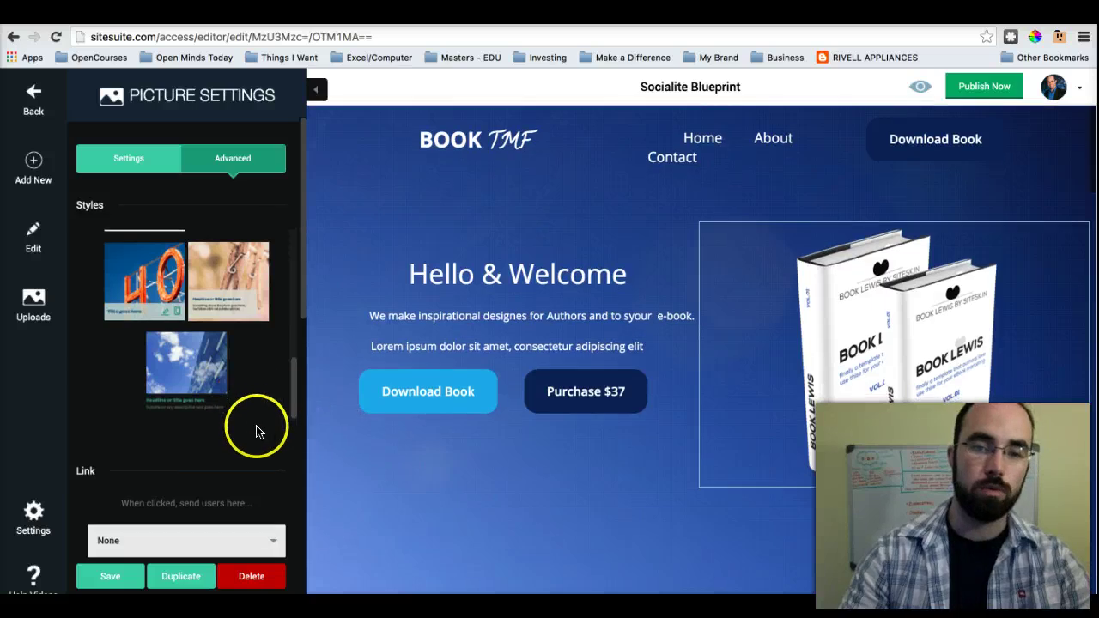
pyautogui.scroll(-5, 247, 412)
pyautogui.scroll(-5, 250, 420)
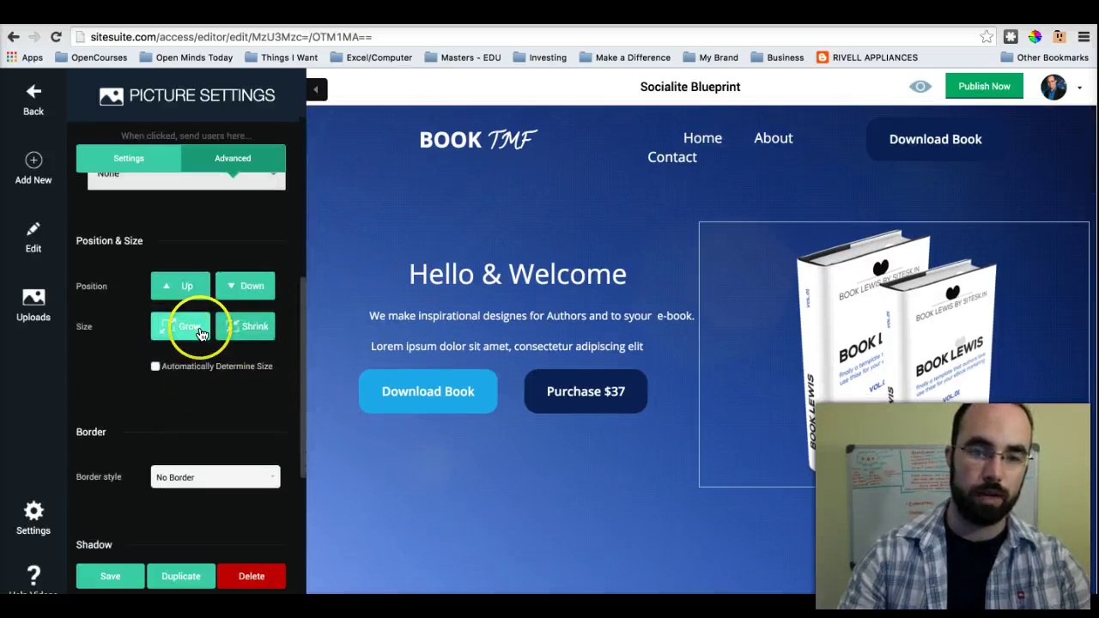
pyautogui.click(155, 368)
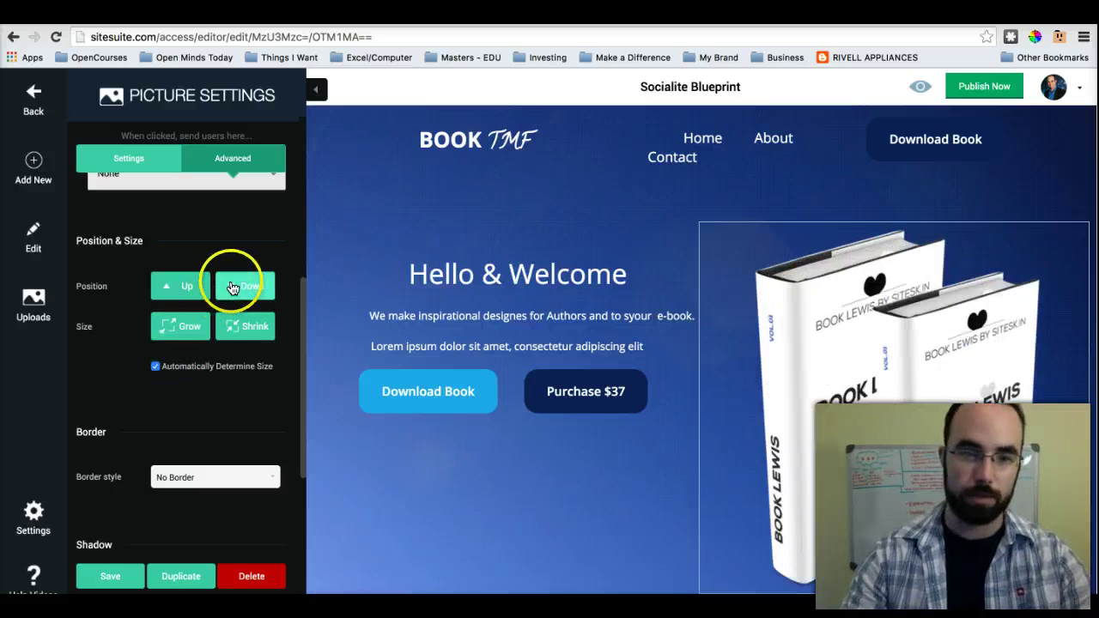
# Step: Move the book picture up by four increments toward the page's navigation links
pyautogui.click(191, 289)
pyautogui.click(193, 292)
pyautogui.click(194, 292)
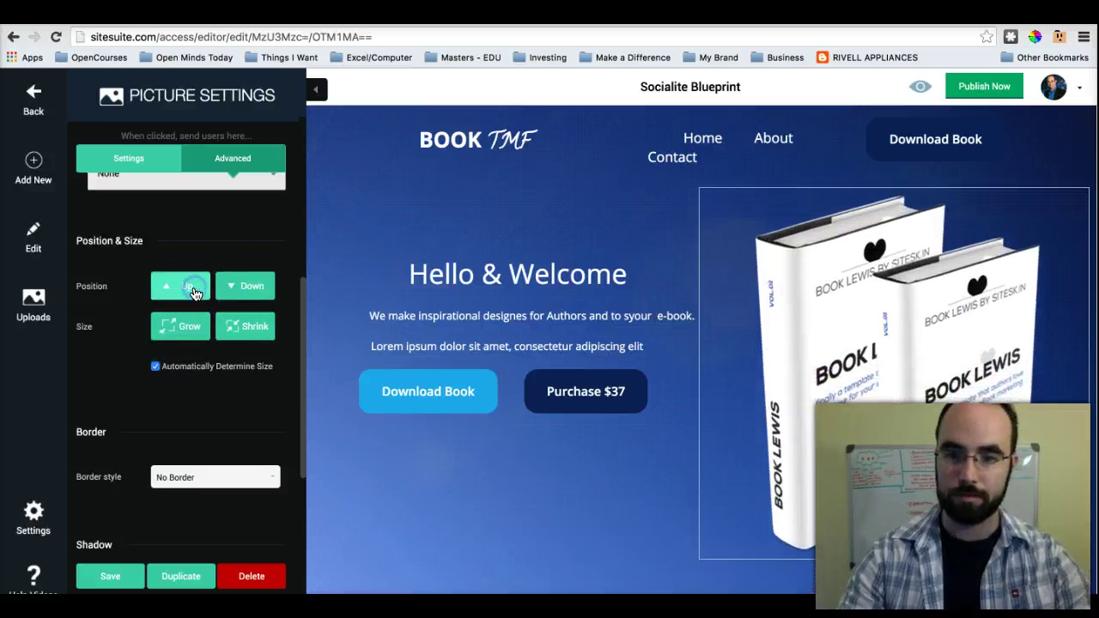
pyautogui.click(195, 292)
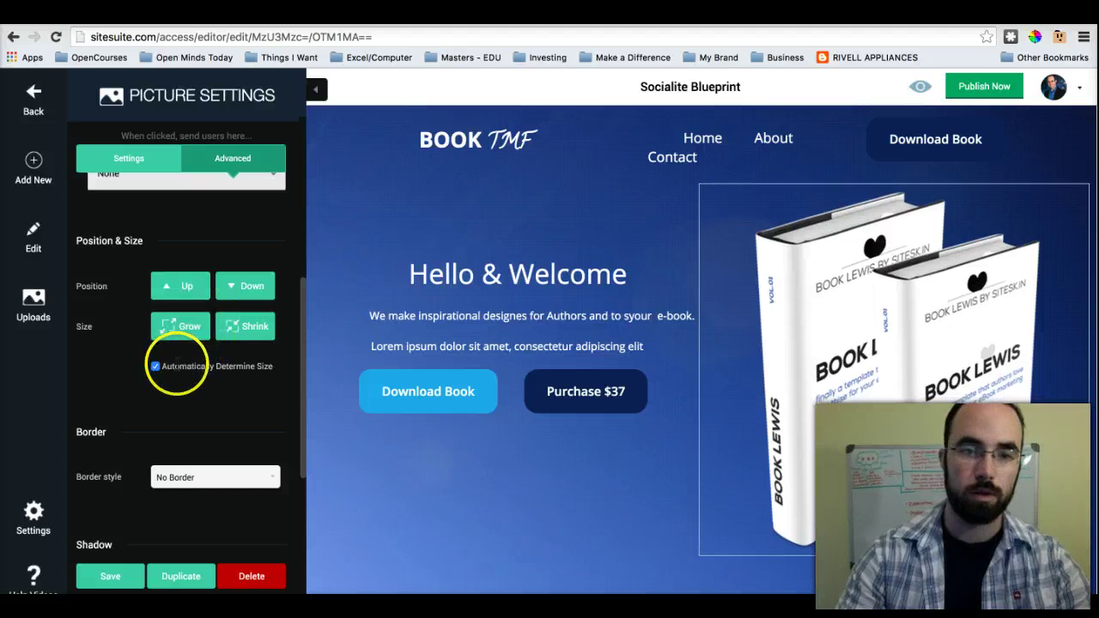
# Step: Turn off automatic size determination for the book picture and adjust its size by alternately growing and shrinking it
pyautogui.click(155, 367)
pyautogui.click(191, 327)
pyautogui.click(191, 329)
pyautogui.click(193, 339)
pyautogui.click(252, 327)
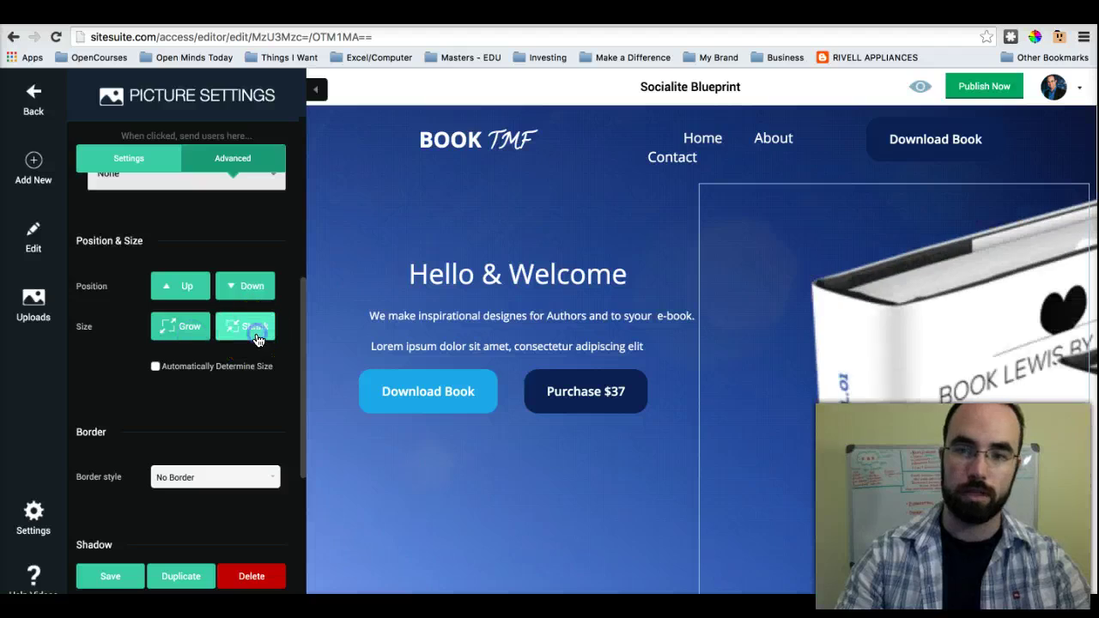
pyautogui.click(257, 338)
pyautogui.click(194, 341)
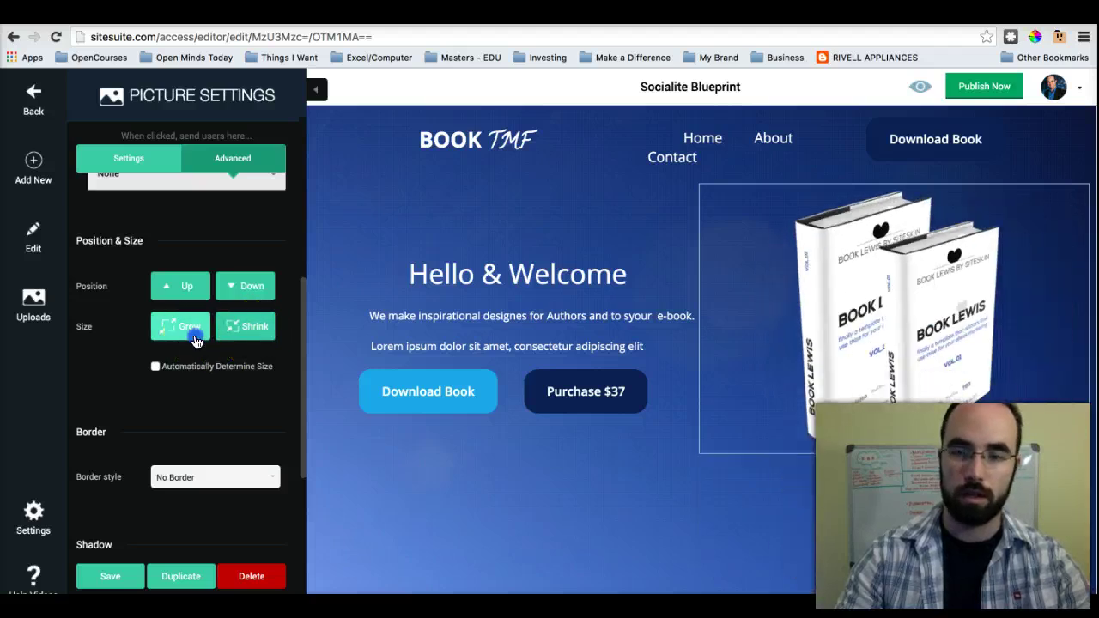
pyautogui.click(233, 333)
pyautogui.click(231, 336)
# Step: Enlarge the book picture and adjust its vertical position until it sits just below the page's navigation links
pyautogui.click(249, 290)
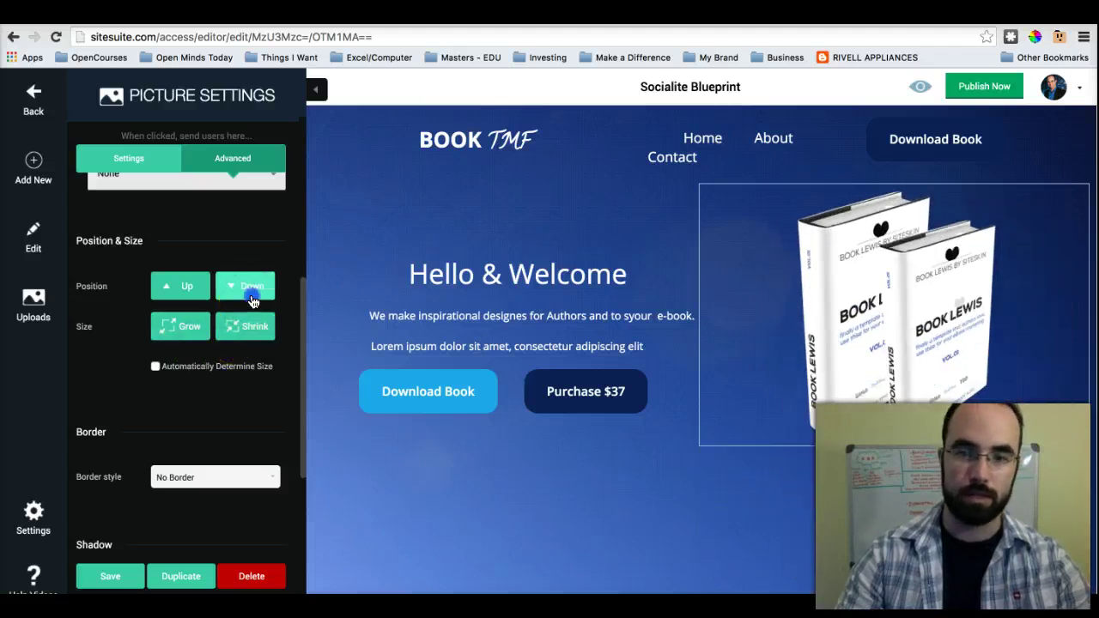
pyautogui.click(249, 291)
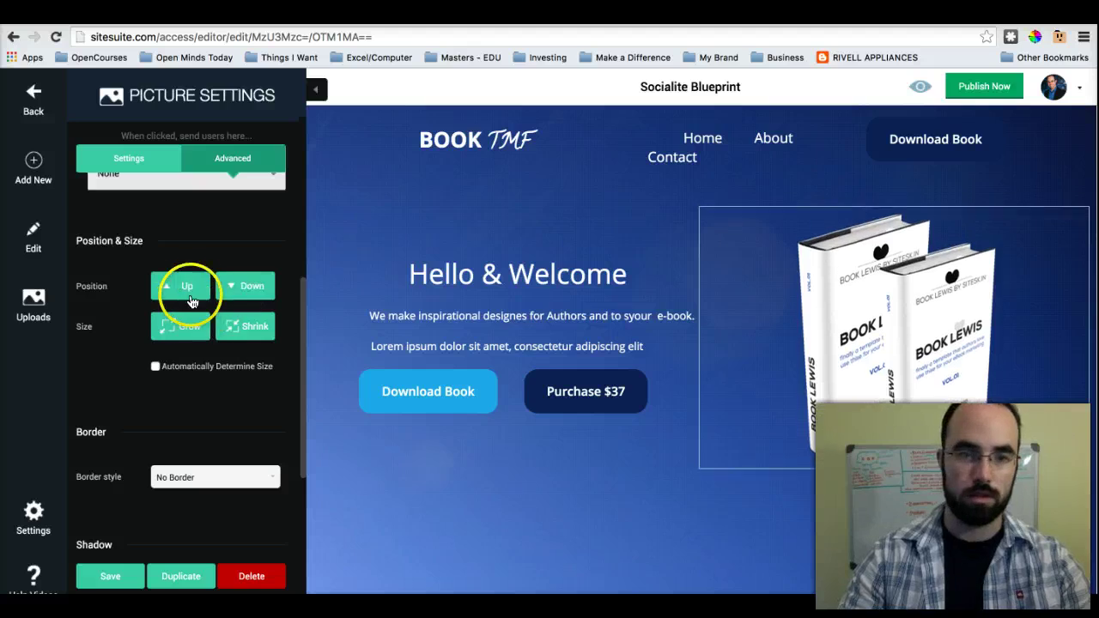
pyautogui.click(186, 326)
pyautogui.click(244, 294)
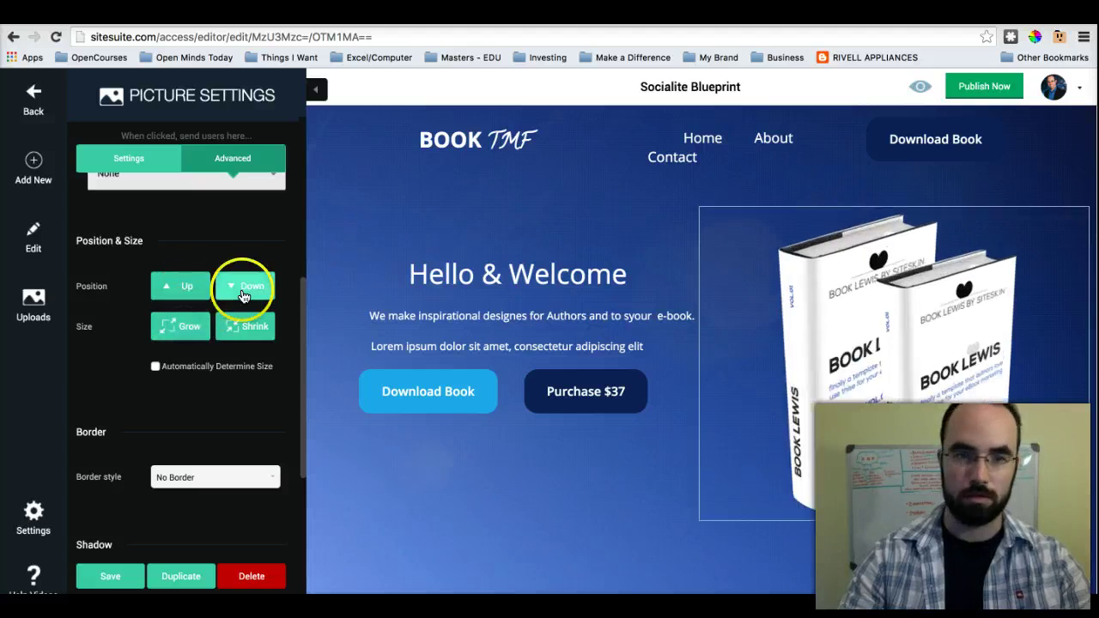
pyautogui.click(173, 293)
pyautogui.click(173, 293)
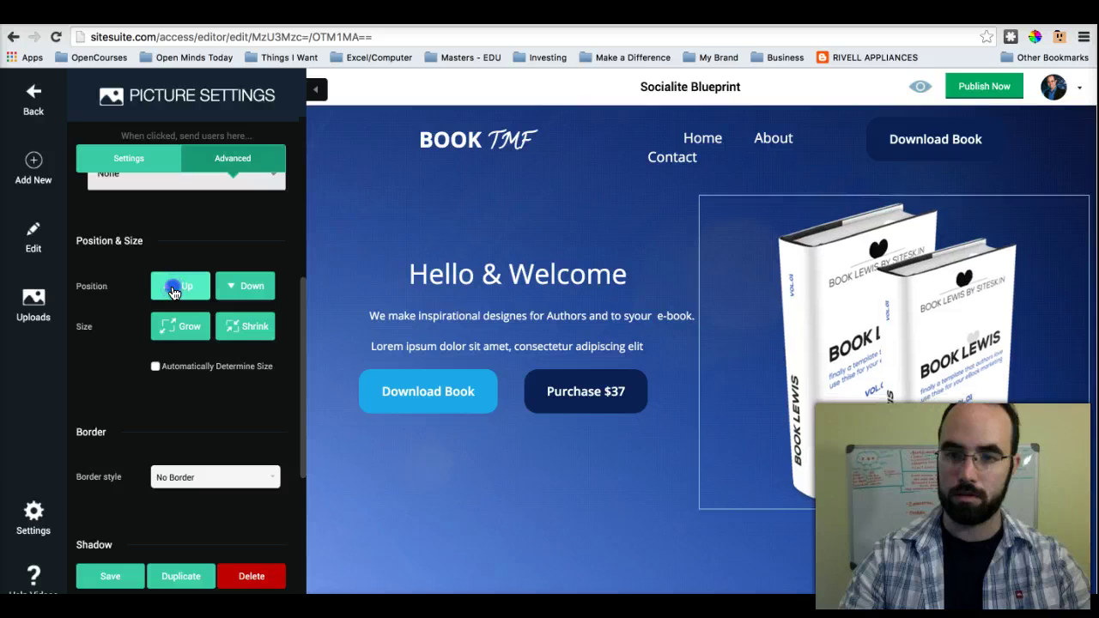
pyautogui.click(240, 288)
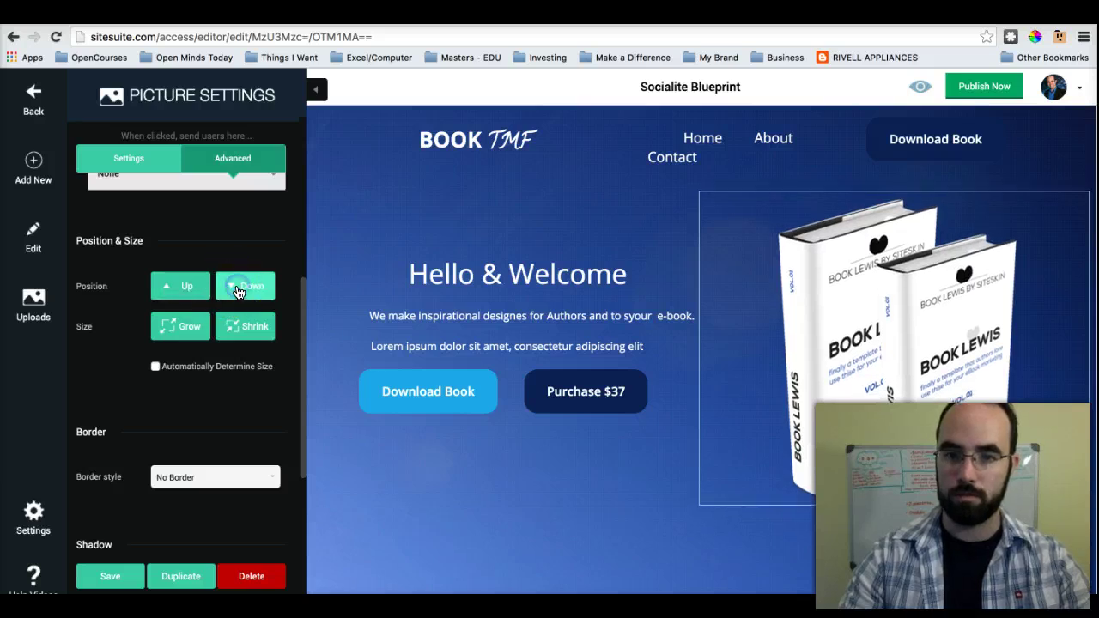
pyautogui.click(165, 286)
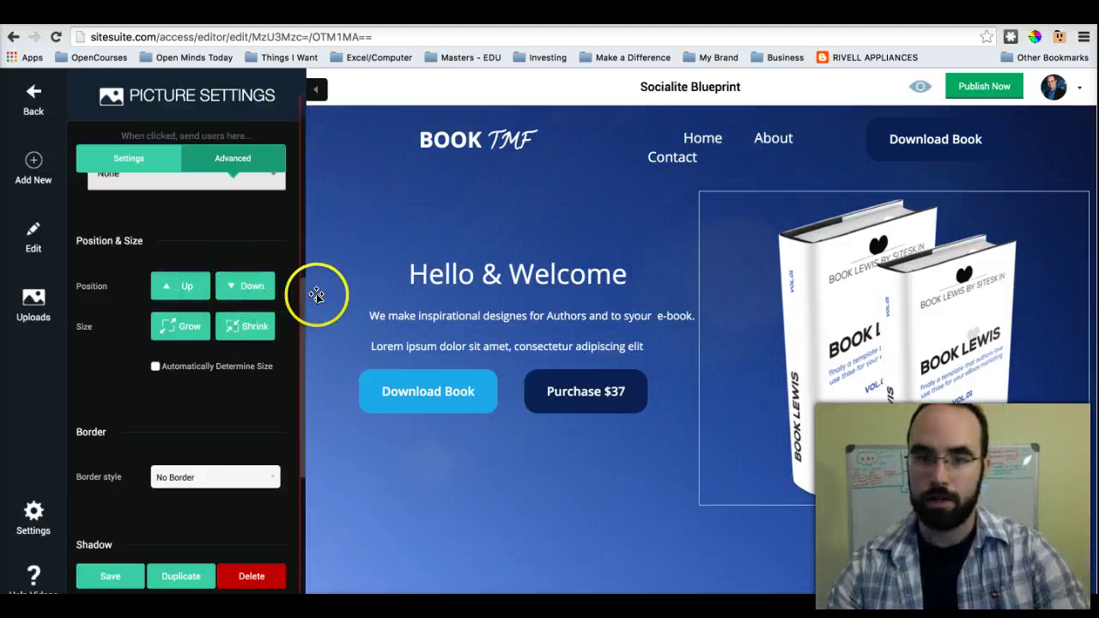
# Step: Try a #000000 outer shadow with a vertical length of 10 px on the book picture and reset its shadow to None
pyautogui.scroll(-5, 266, 428)
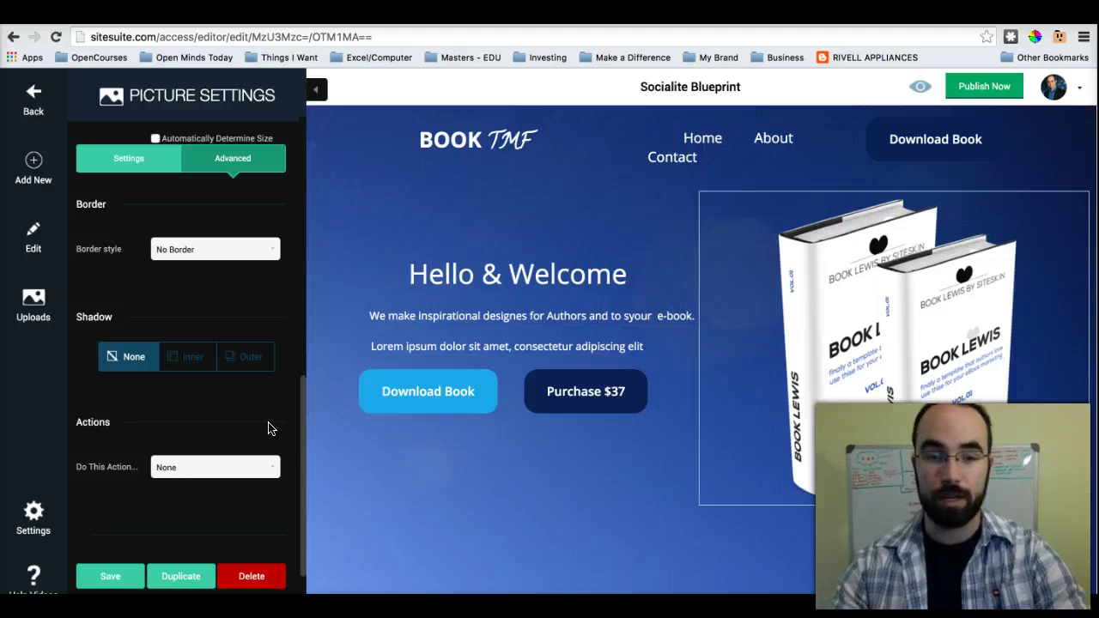
pyautogui.click(249, 360)
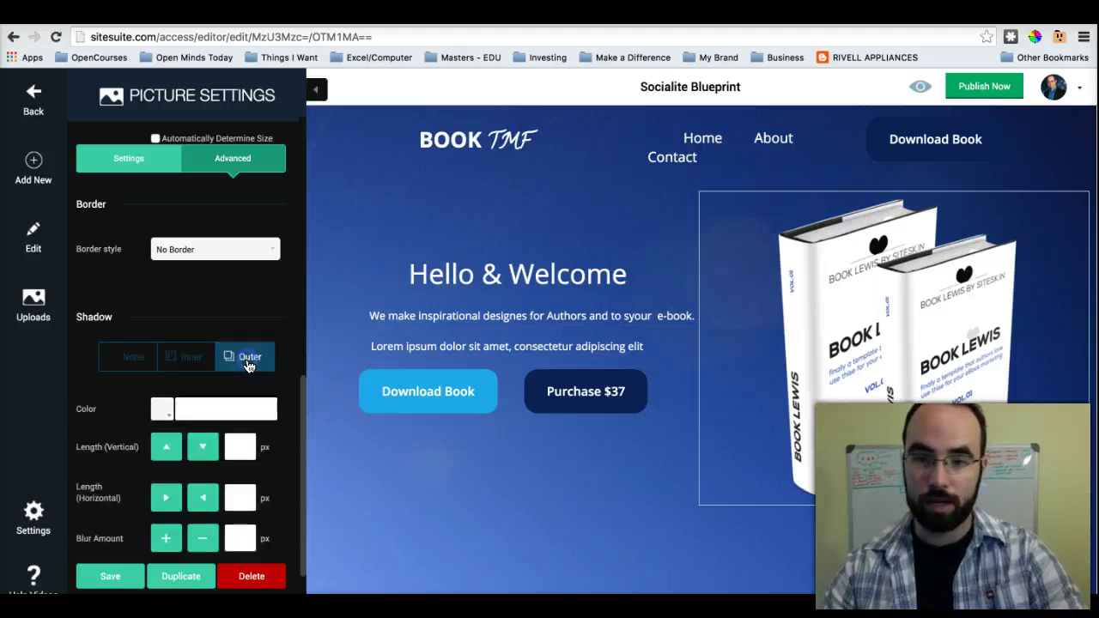
pyautogui.click(163, 409)
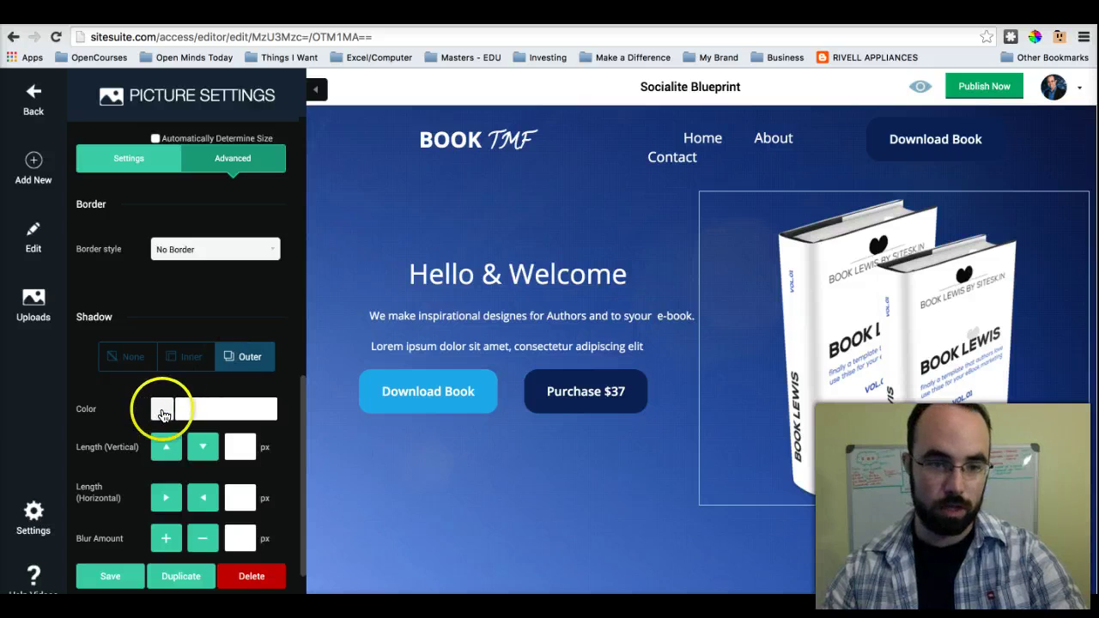
pyautogui.moveTo(201, 486); pyautogui.dragTo(154, 546)
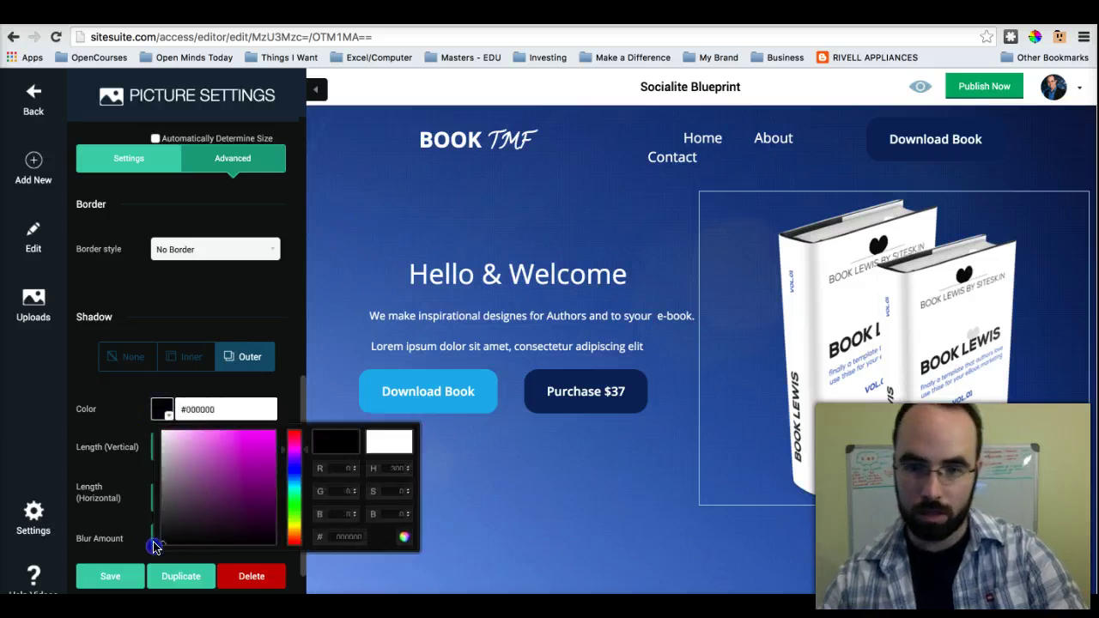
pyautogui.click(237, 386)
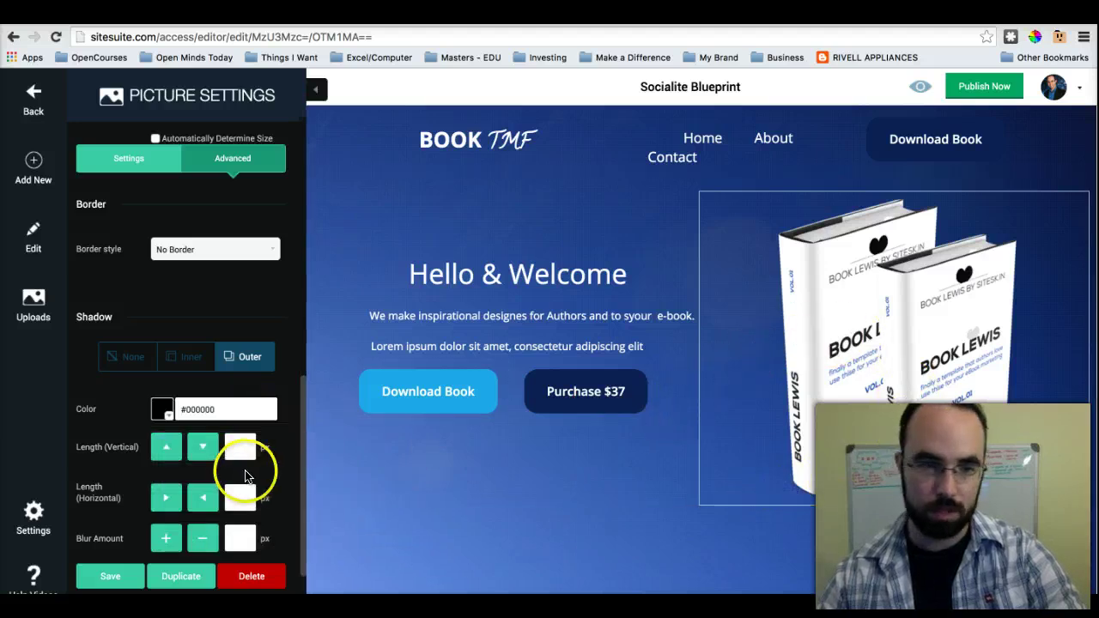
pyautogui.click(168, 448)
pyautogui.click(162, 451)
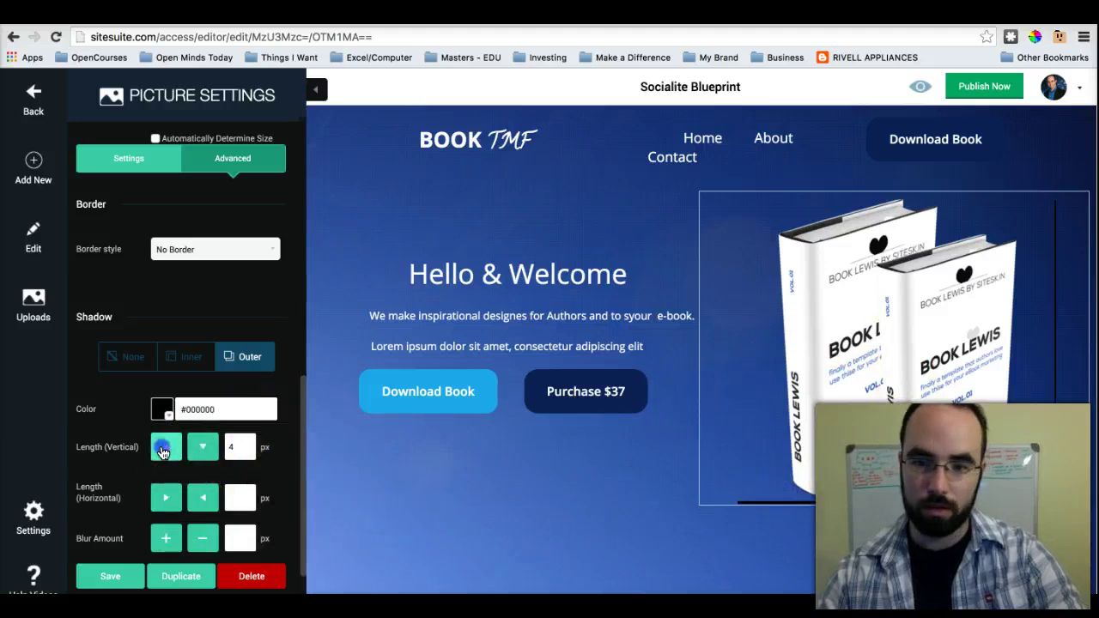
pyautogui.click(162, 451)
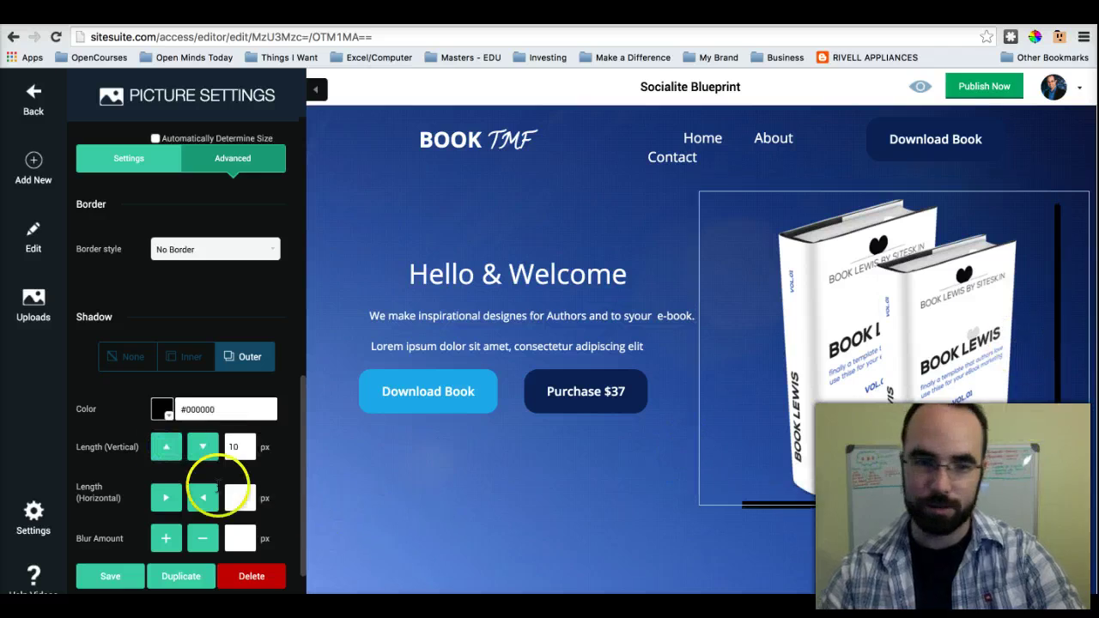
pyautogui.click(204, 454)
pyautogui.click(130, 359)
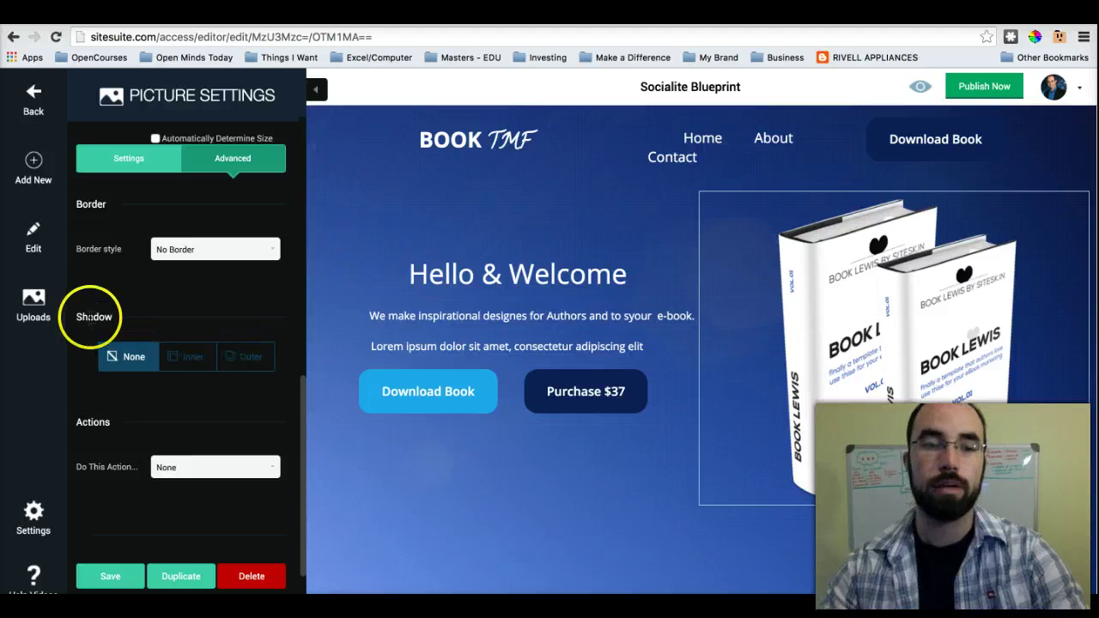
pyautogui.click(1079, 87)
pyautogui.click(869, 160)
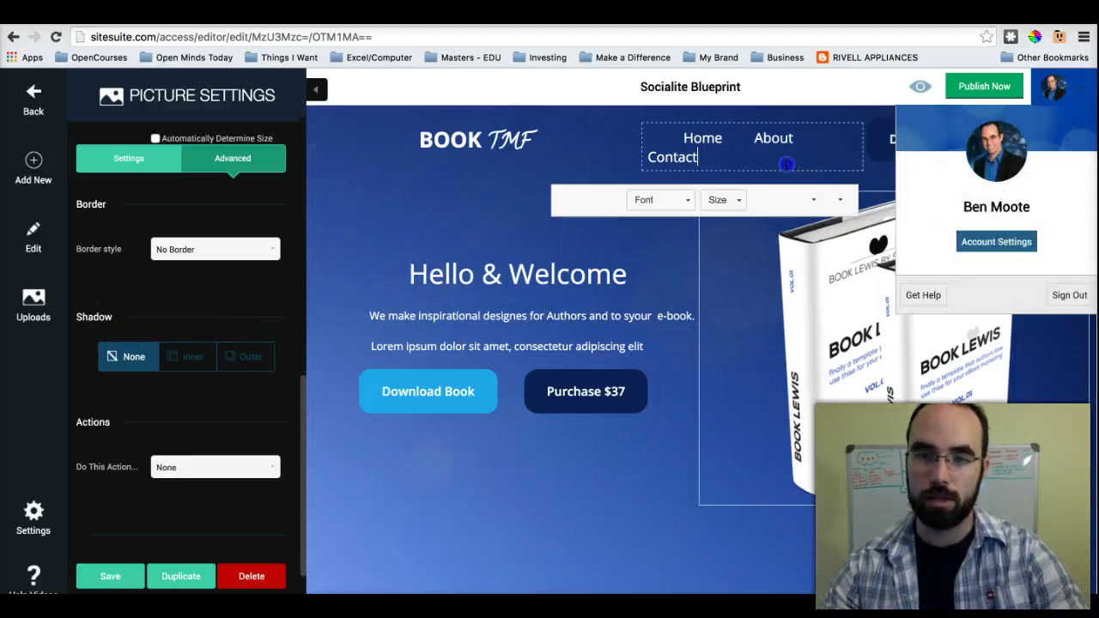
pyautogui.click(504, 178)
# Step: Leave the Tutorial 2 funnel, open the 12HMM funnel and start editing its third Launch Page
pyautogui.click(19, 97)
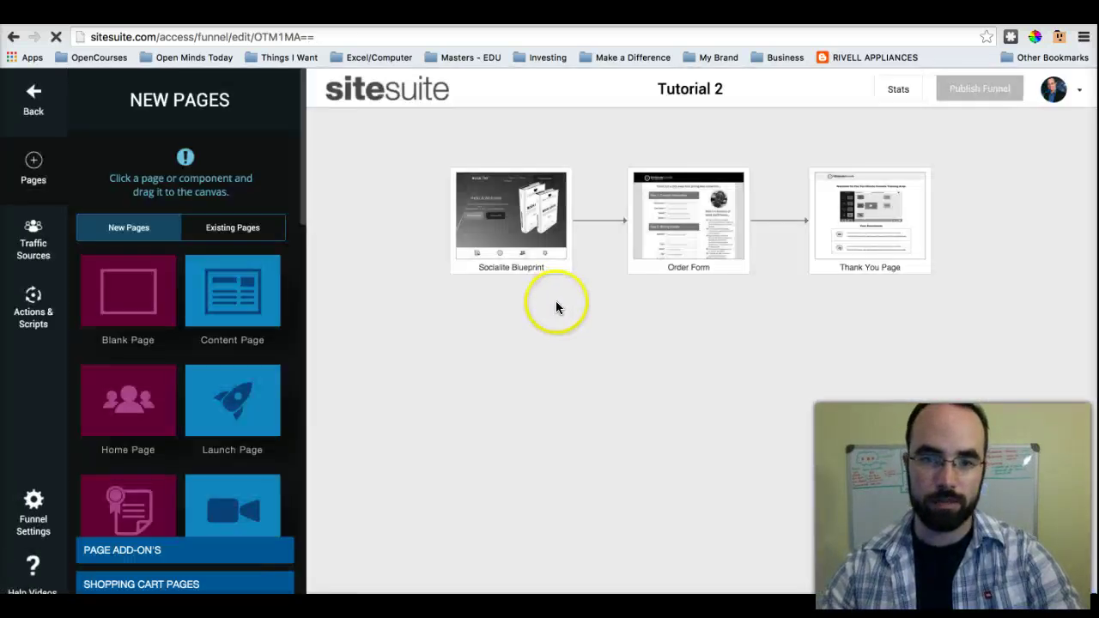
pyautogui.click(34, 96)
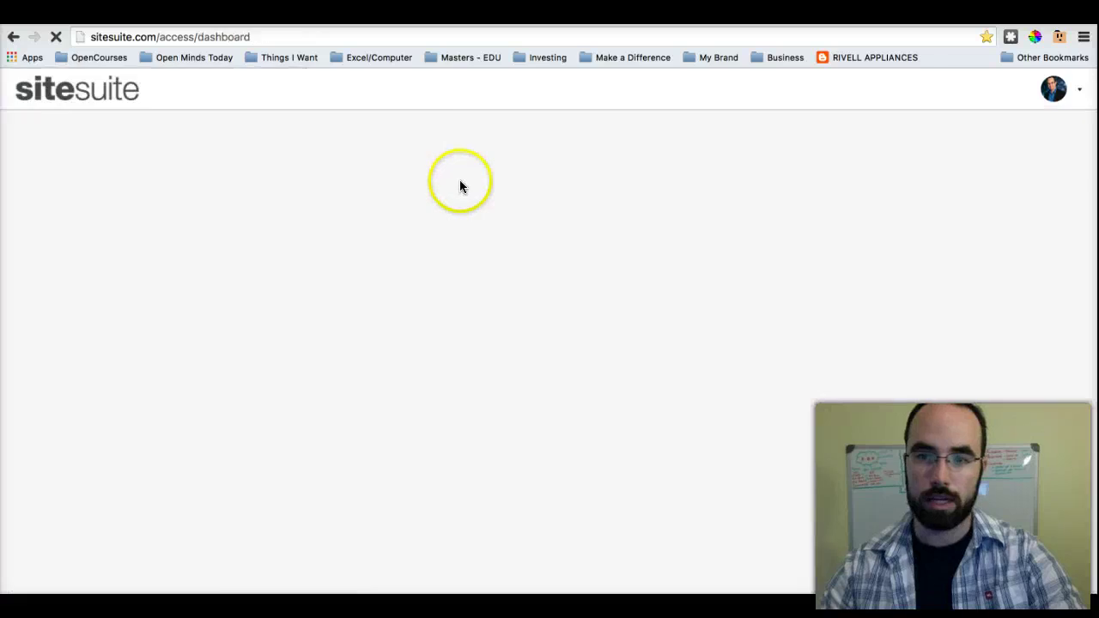
pyautogui.click(431, 278)
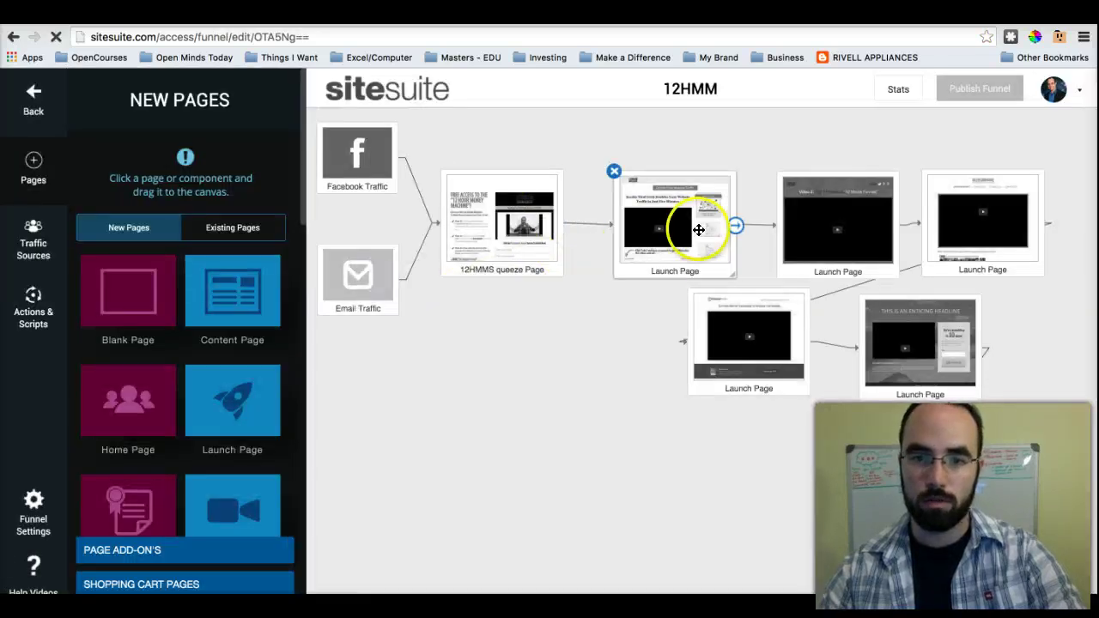
pyautogui.click(980, 222)
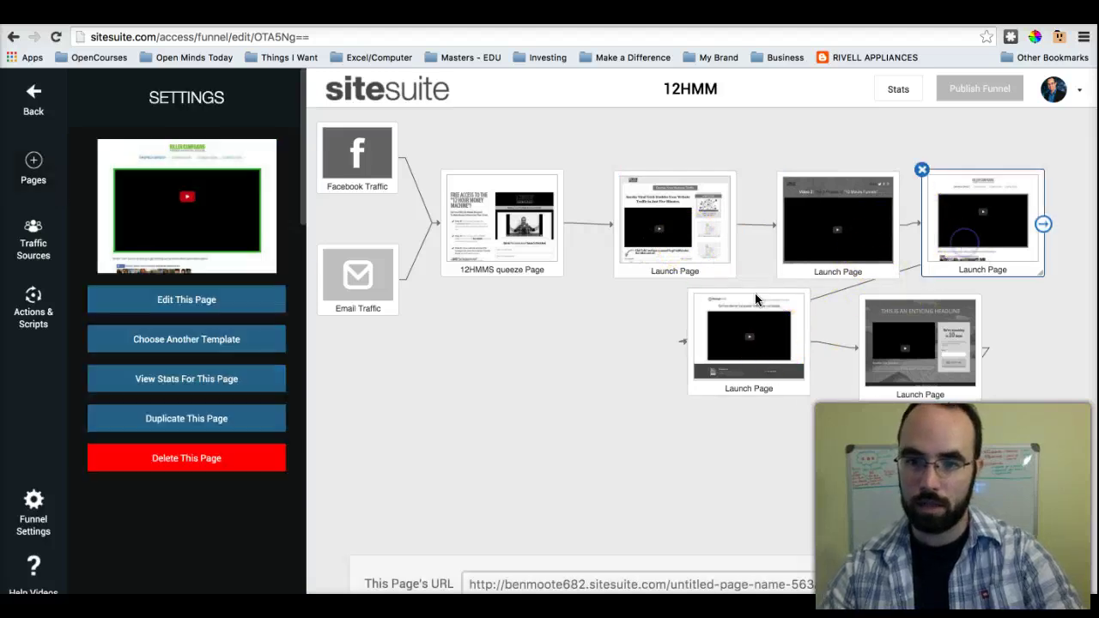
pyautogui.click(237, 308)
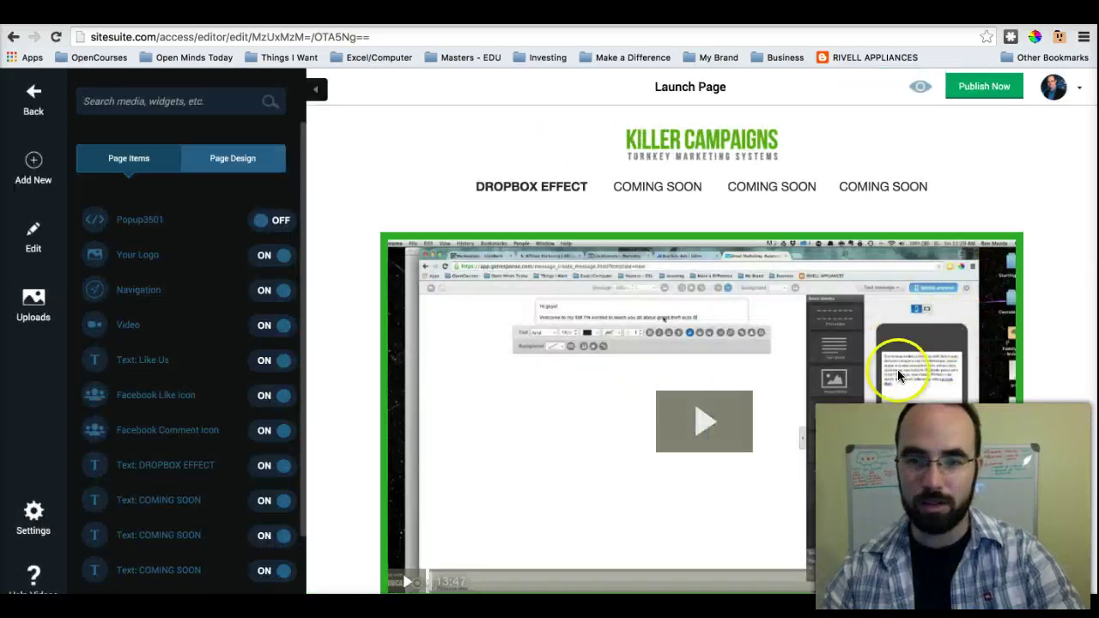
# Step: Open the settings of the Launch Page's main video and shrink the video in several increments
pyautogui.click(959, 331)
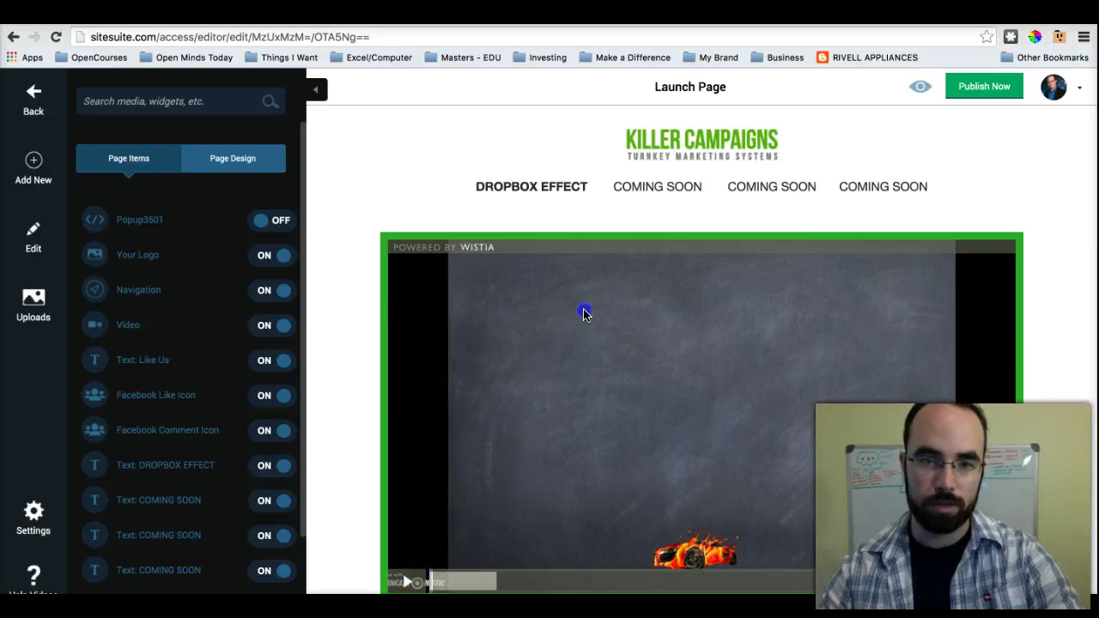
pyautogui.click(1007, 268)
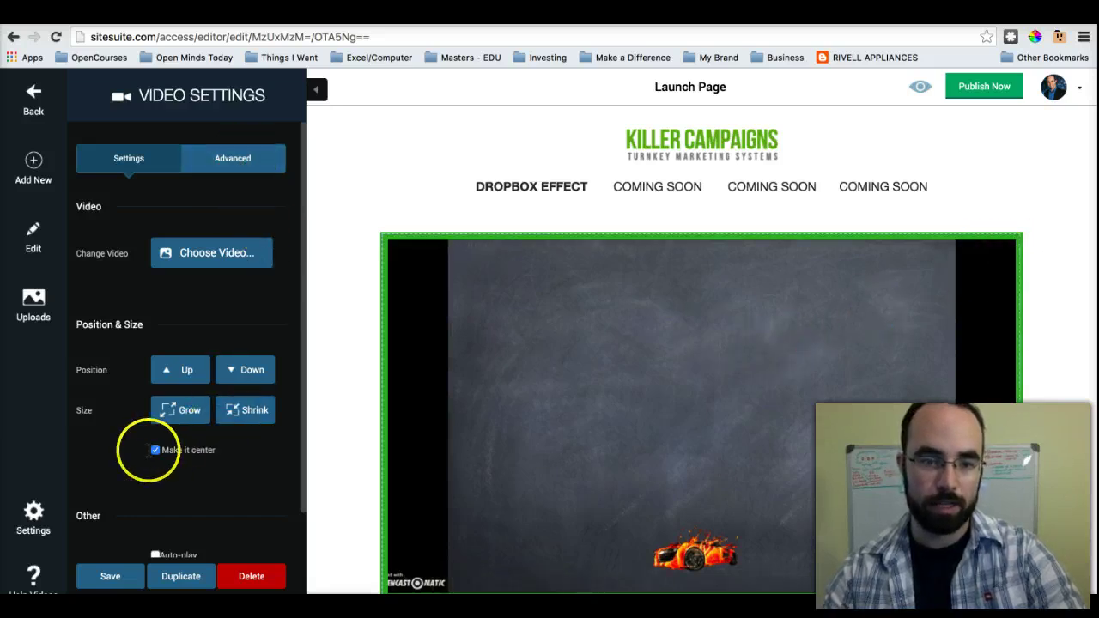
pyautogui.click(237, 416)
pyautogui.click(238, 416)
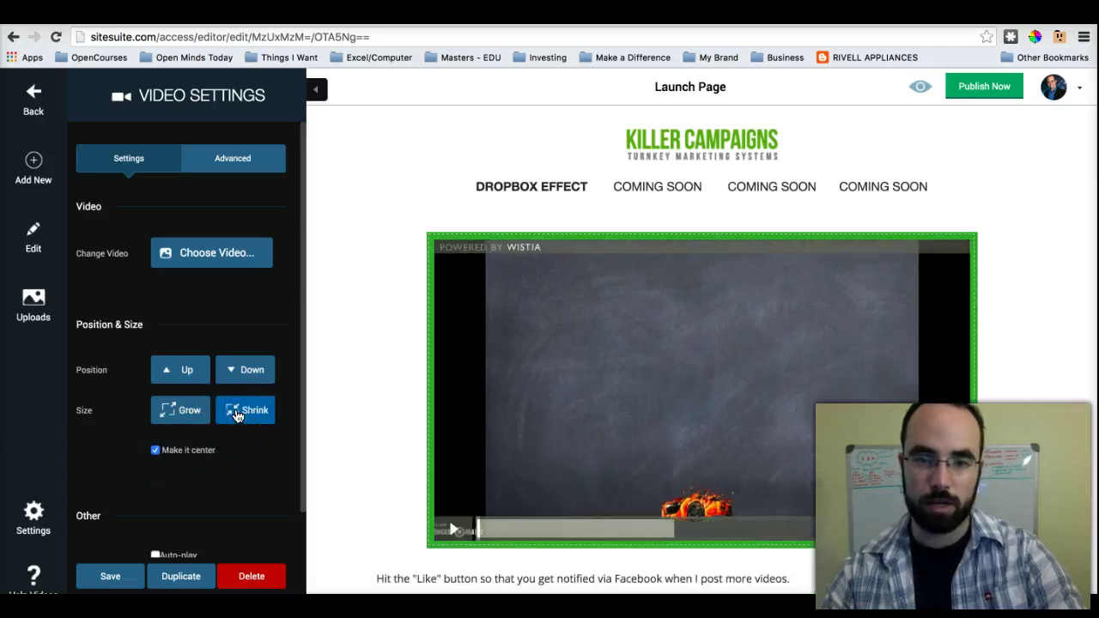
# Step: Enlarge the main video in repeated increments until it is slightly wider than its original size
pyautogui.click(189, 417)
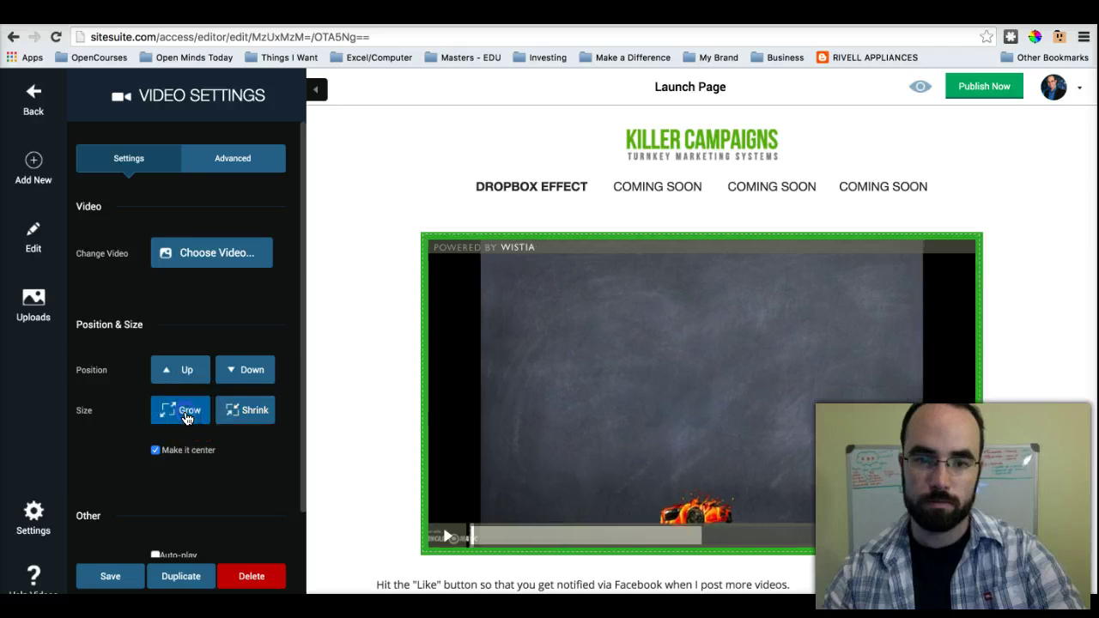
pyautogui.click(186, 417)
pyautogui.click(187, 417)
pyautogui.click(186, 417)
pyautogui.click(186, 417)
pyautogui.click(186, 417)
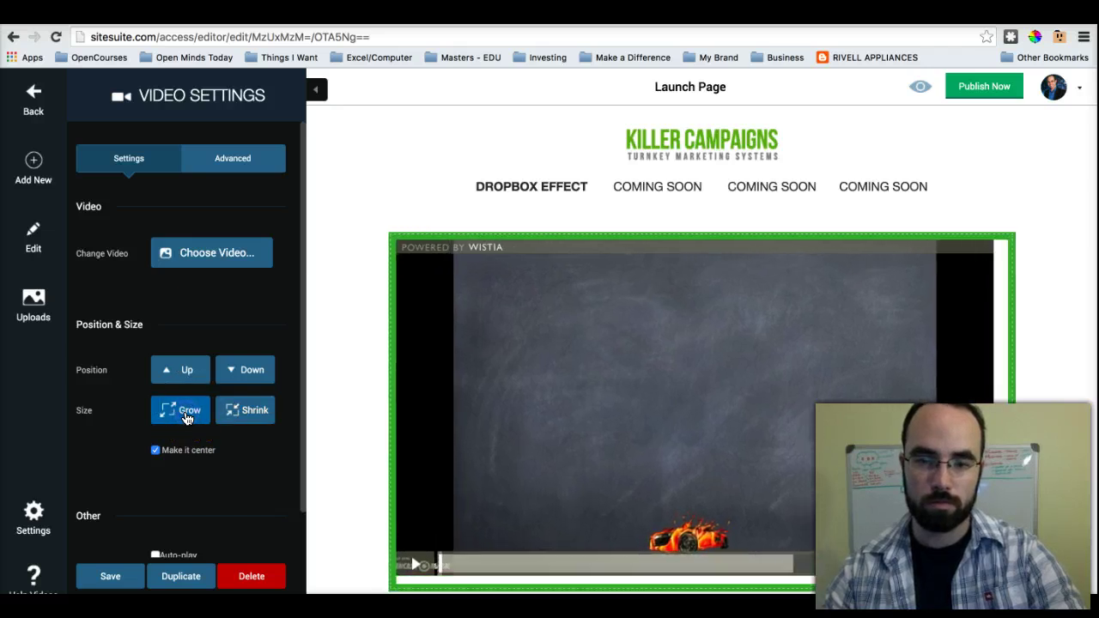
pyautogui.click(186, 418)
pyautogui.click(186, 418)
# Step: Give the main video an outer shadow in black (#000000)
pyautogui.click(248, 159)
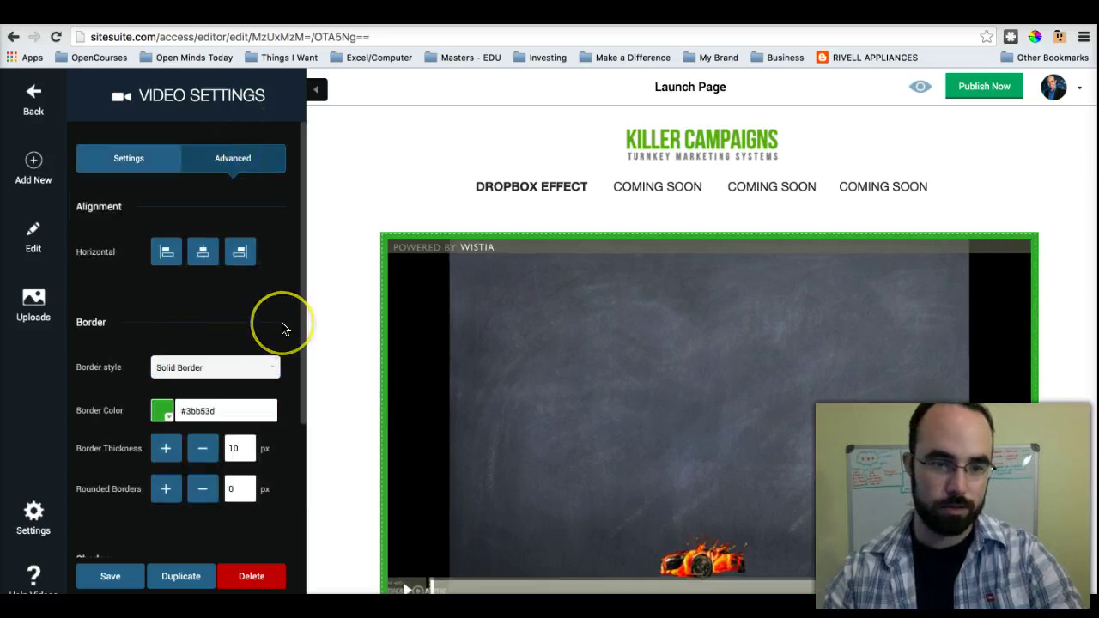
pyautogui.scroll(-2, 283, 328)
pyautogui.scroll(-5, 282, 328)
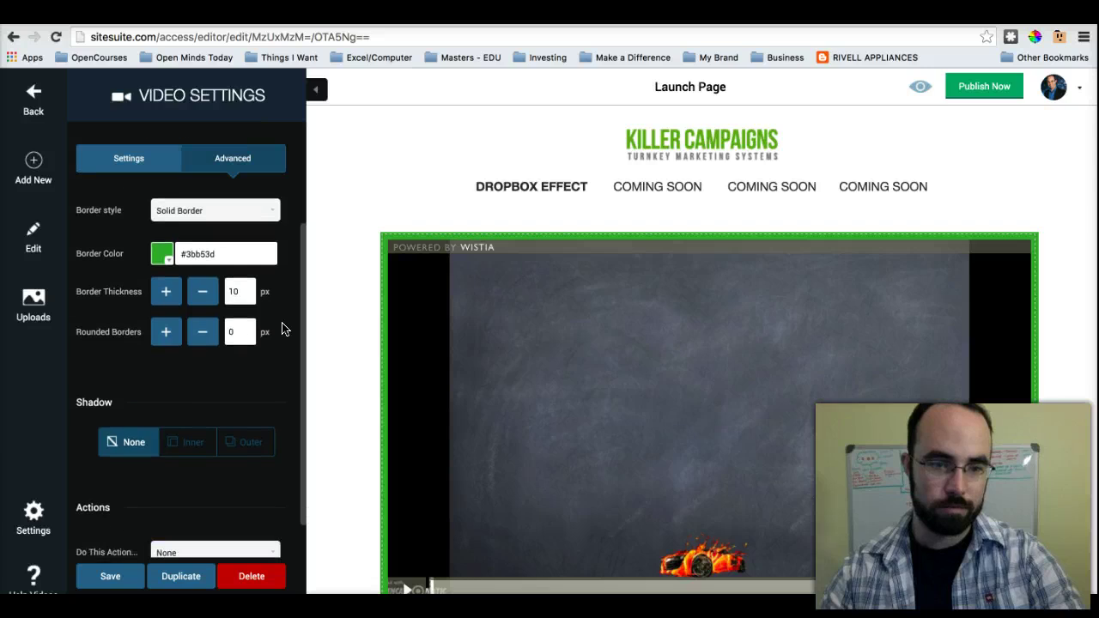
pyautogui.scroll(-1, 283, 328)
pyautogui.scroll(-3, 375, 365)
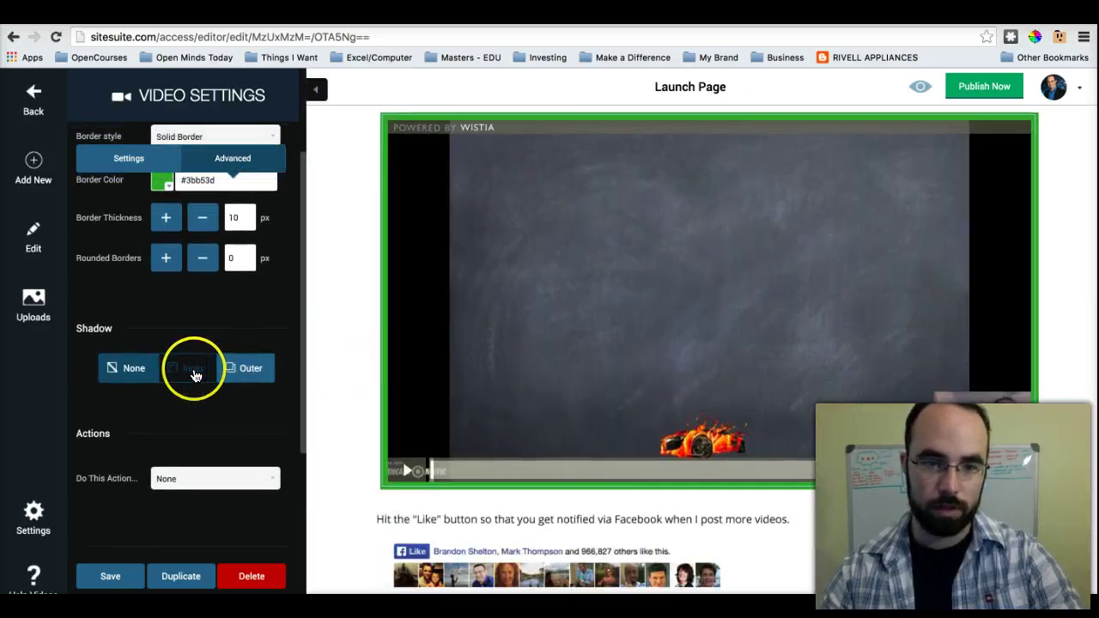
pyautogui.click(247, 376)
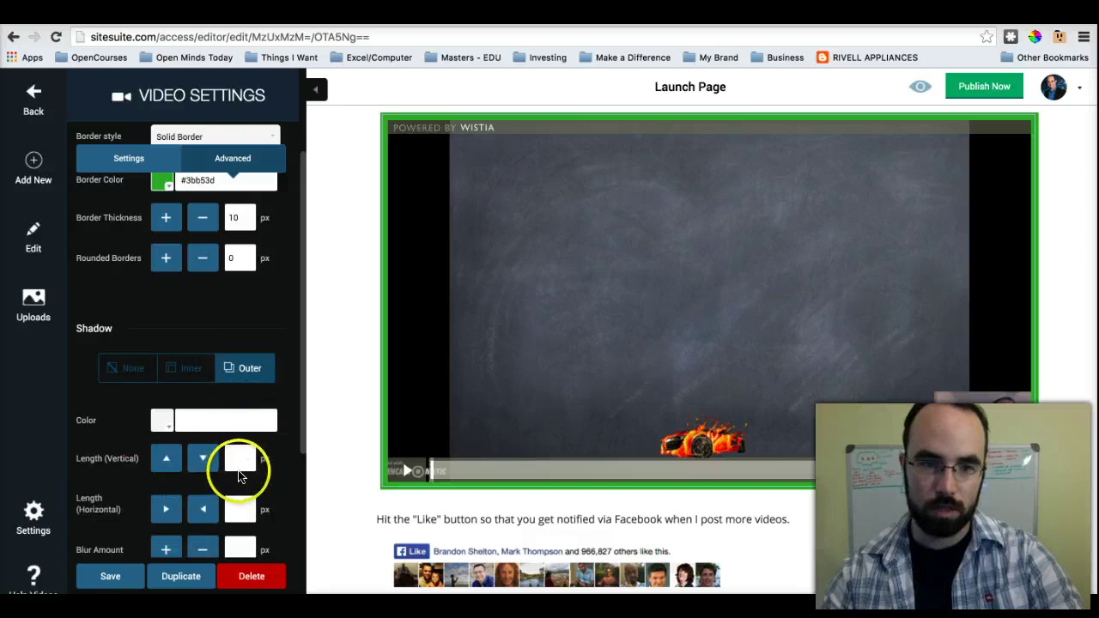
pyautogui.scroll(-1, 231, 489)
pyautogui.click(159, 390)
pyautogui.click(208, 368)
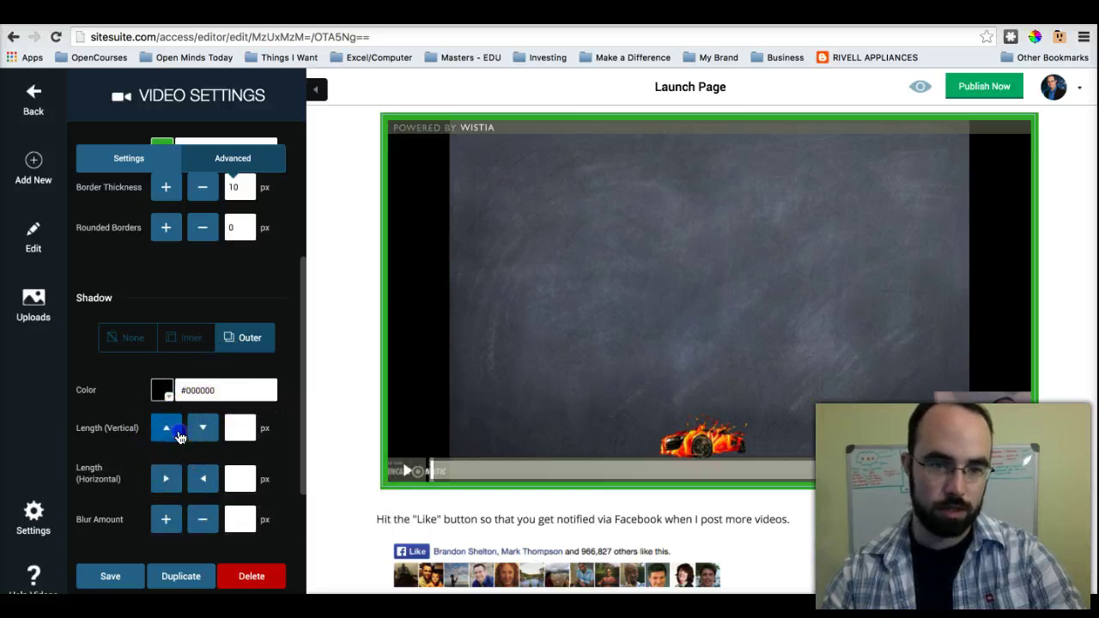
# Step: Set the video's outer shadow to a vertical length of 6 px and a blur amount of 8 px
pyautogui.click(172, 522)
pyautogui.click(171, 522)
pyautogui.click(172, 523)
pyautogui.click(172, 522)
pyautogui.click(173, 524)
pyautogui.click(174, 526)
pyautogui.click(176, 525)
pyautogui.click(176, 525)
pyautogui.scroll(2, 338, 479)
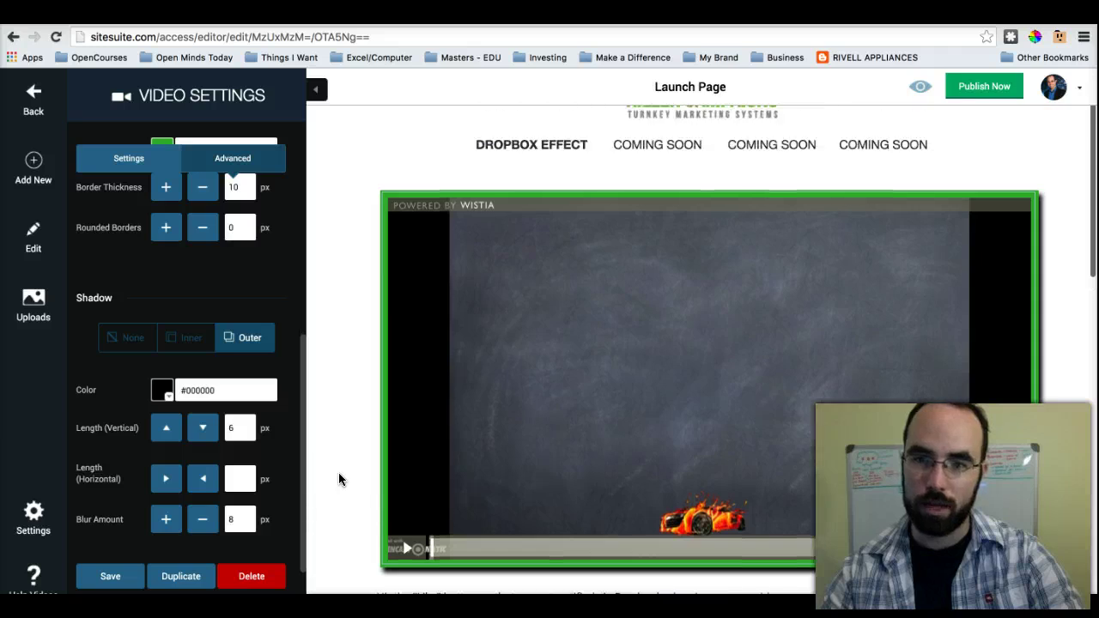
# Step: Switch the video's shadow to the Inner type and set its color to black (#000000)
pyautogui.click(184, 339)
pyautogui.click(162, 390)
pyautogui.moveTo(193, 446); pyautogui.dragTo(148, 538)
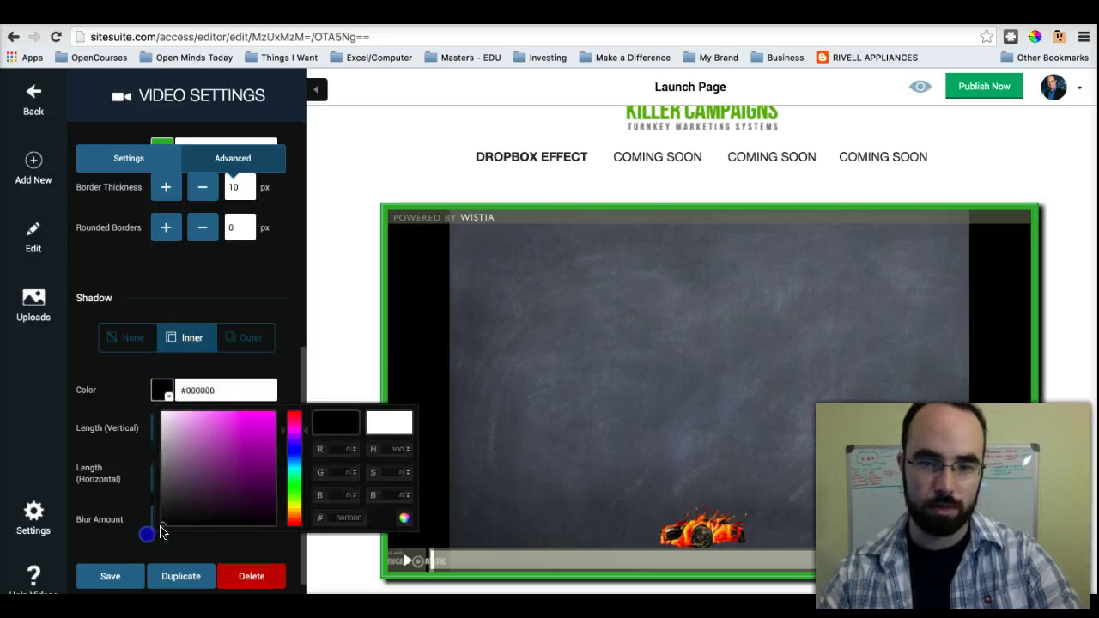
pyautogui.click(246, 405)
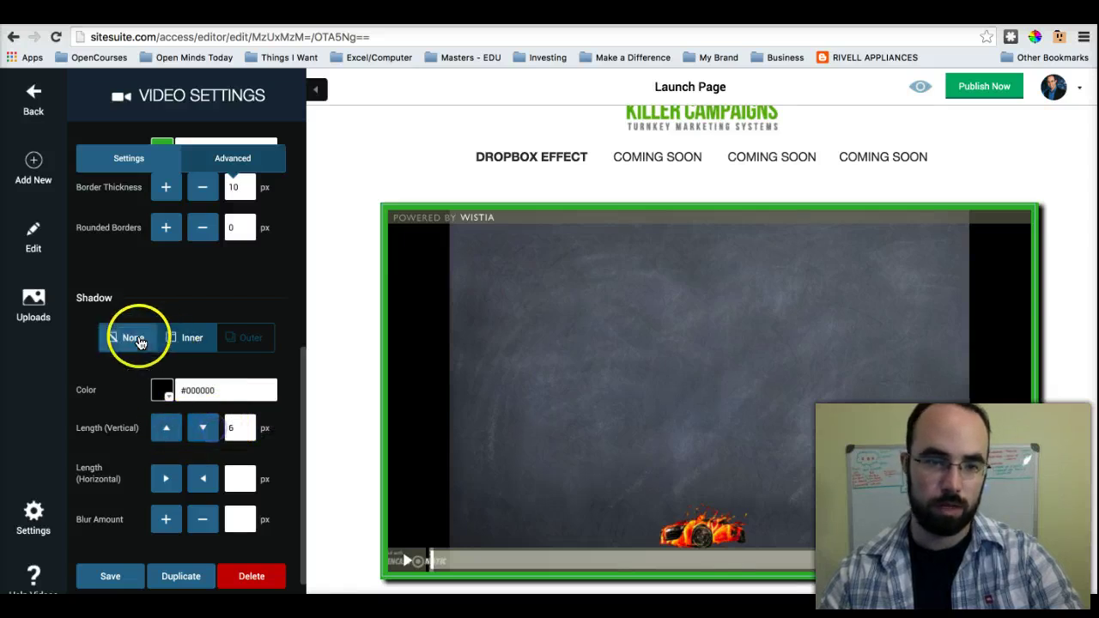
# Step: Remove the main video's shadow and return to its general settings
pyautogui.click(146, 340)
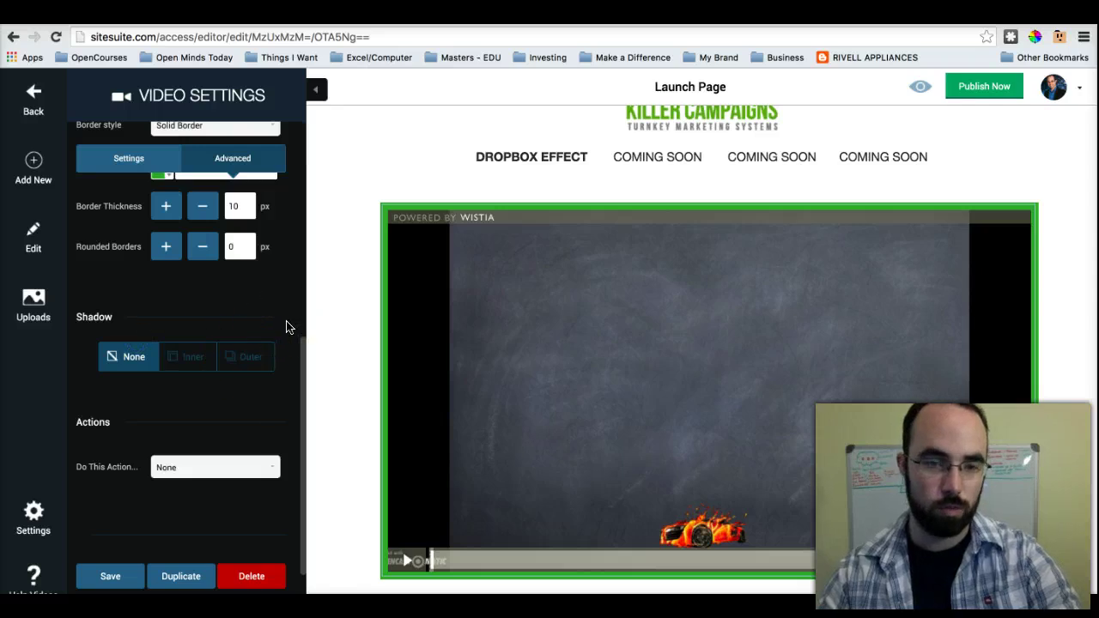
pyautogui.scroll(3, 288, 327)
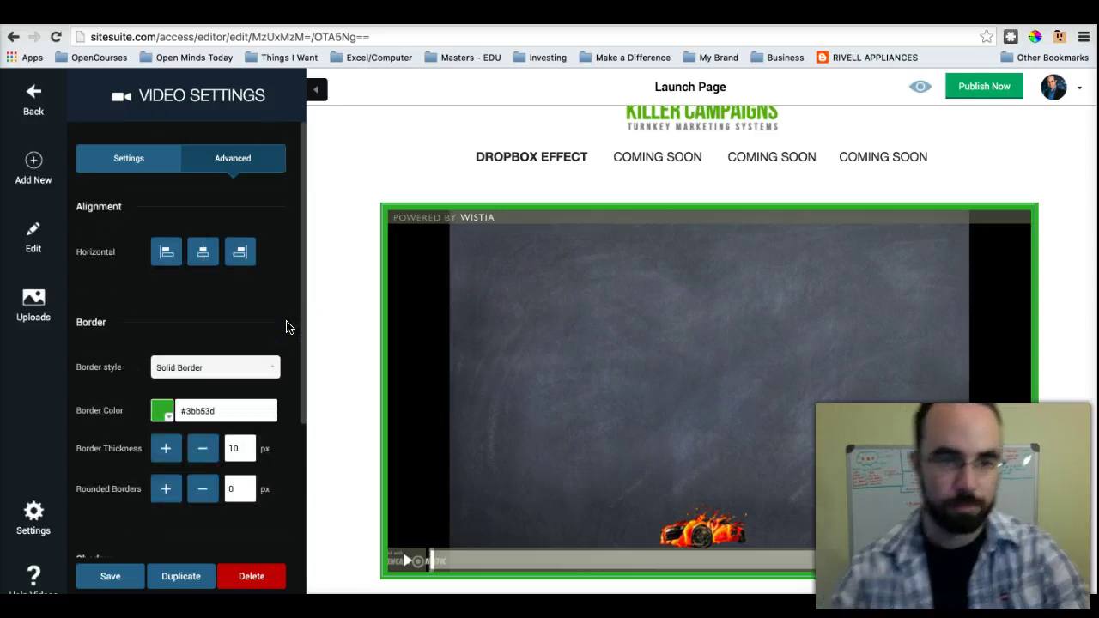
pyautogui.click(133, 163)
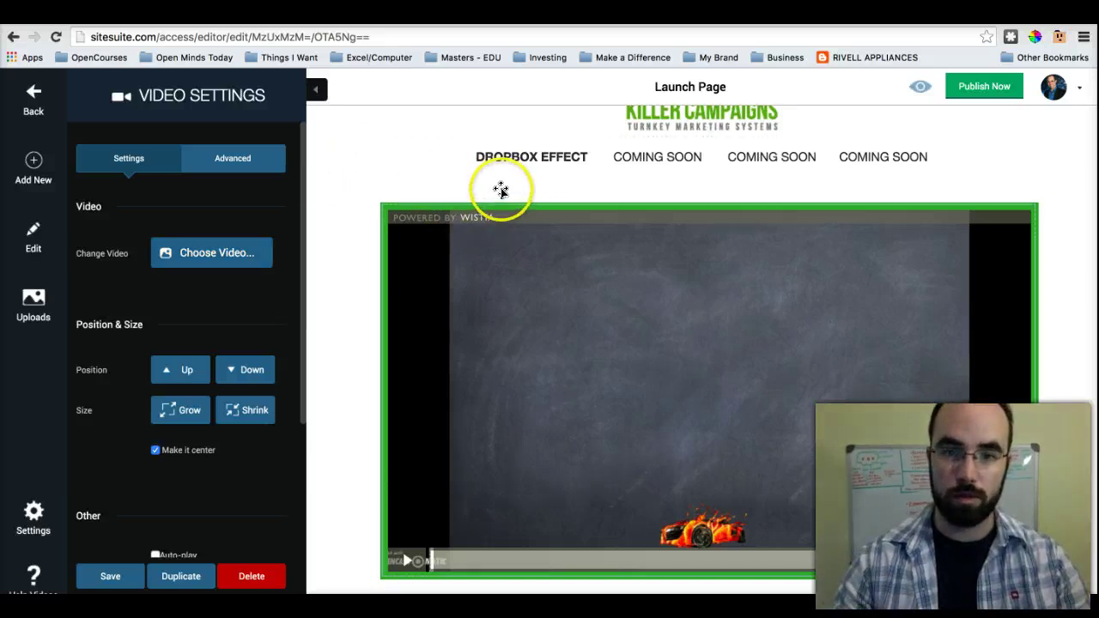
# Step: Leave the Launch Page and open the Socialite Blueprint page of the Tutorial 2 funnel for editing
pyautogui.click(35, 97)
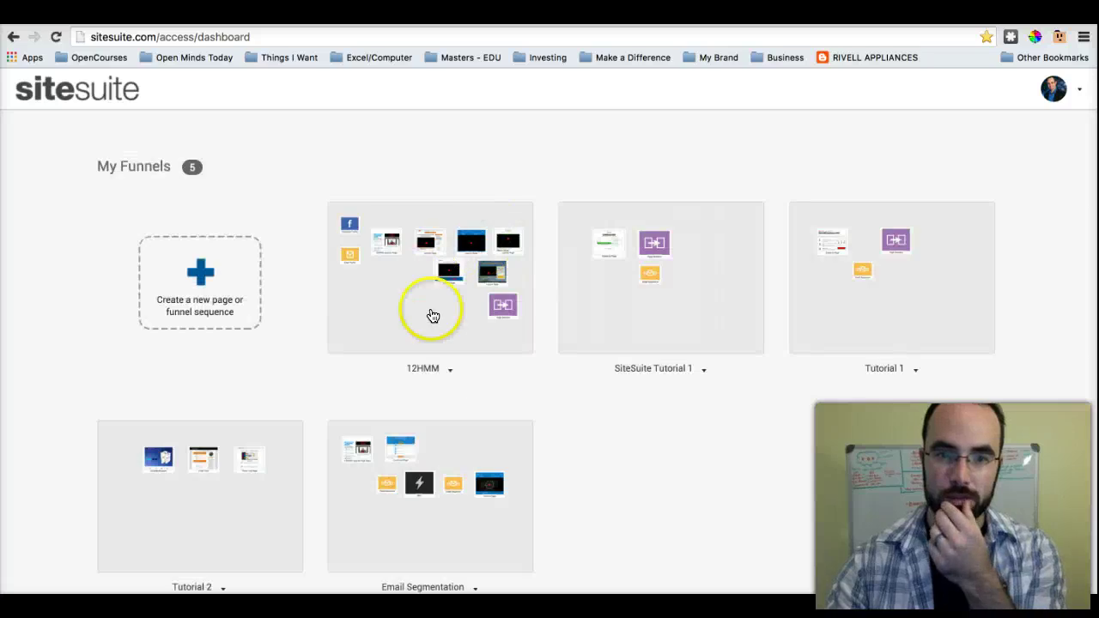
pyautogui.moveTo(438, 479)
pyautogui.click(229, 475)
pyautogui.click(510, 221)
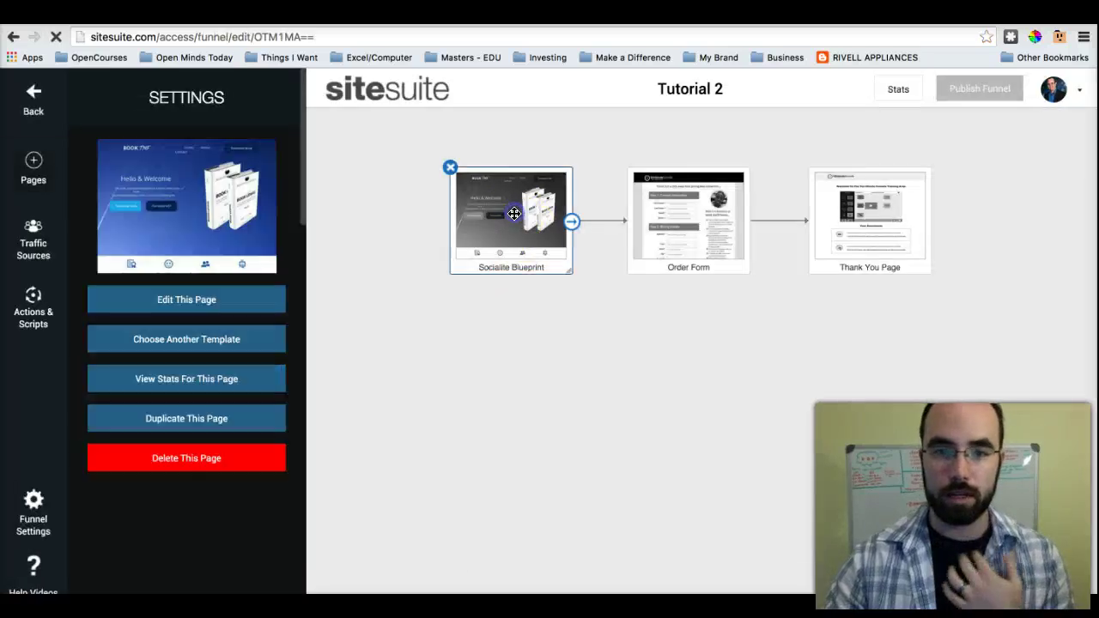
pyautogui.click(219, 300)
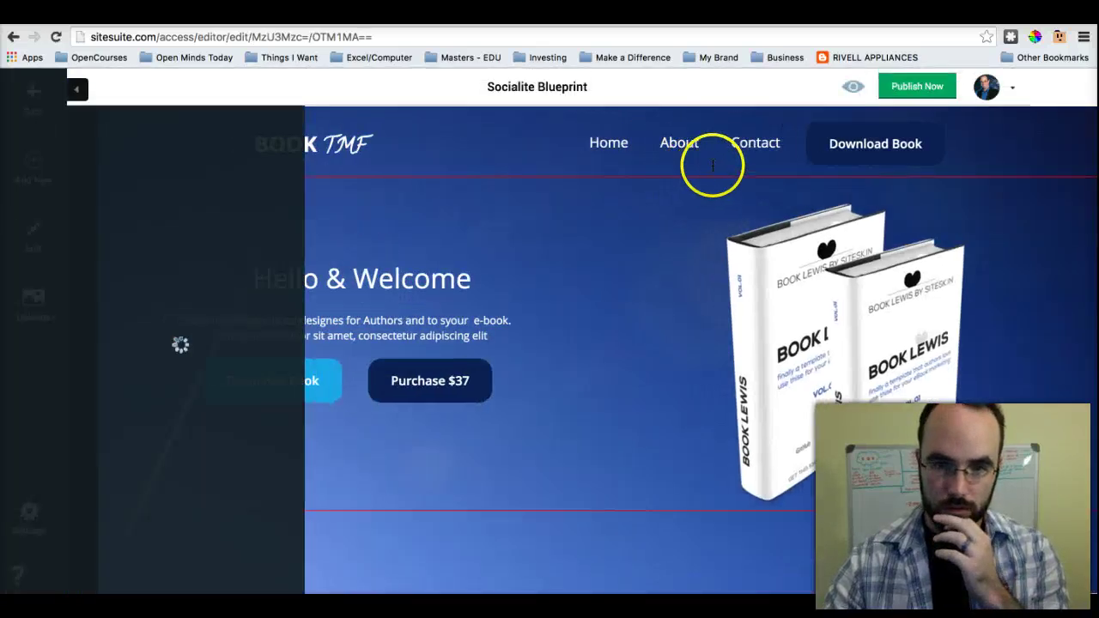
# Step: Examine the header navigation text with the settings sidebar hidden and shown, and review its general and advanced text settings
pyautogui.click(692, 161)
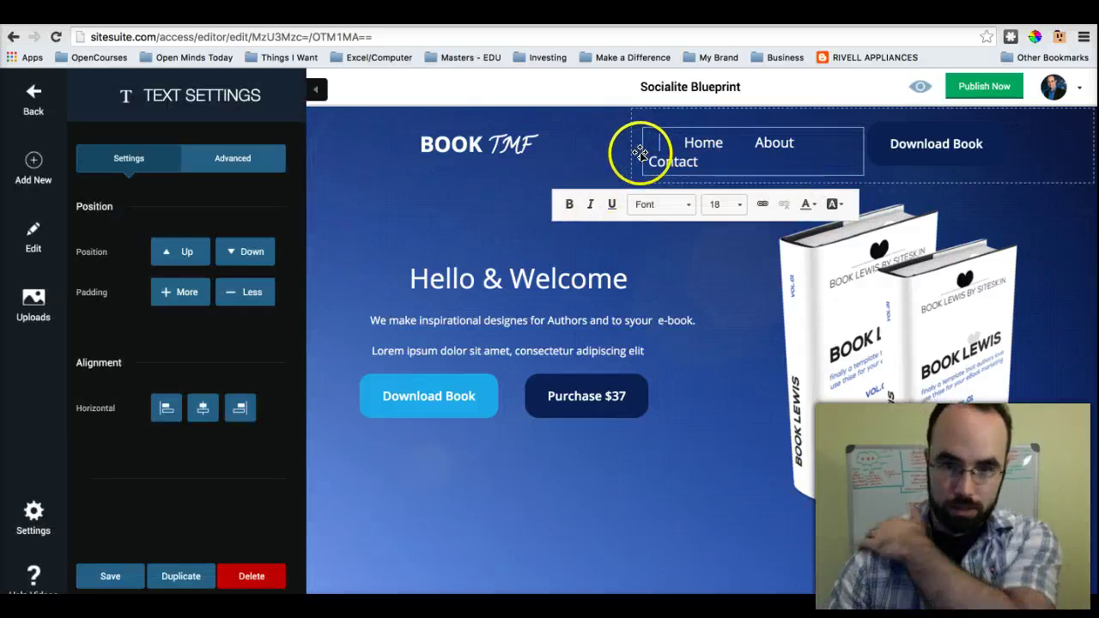
pyautogui.click(308, 90)
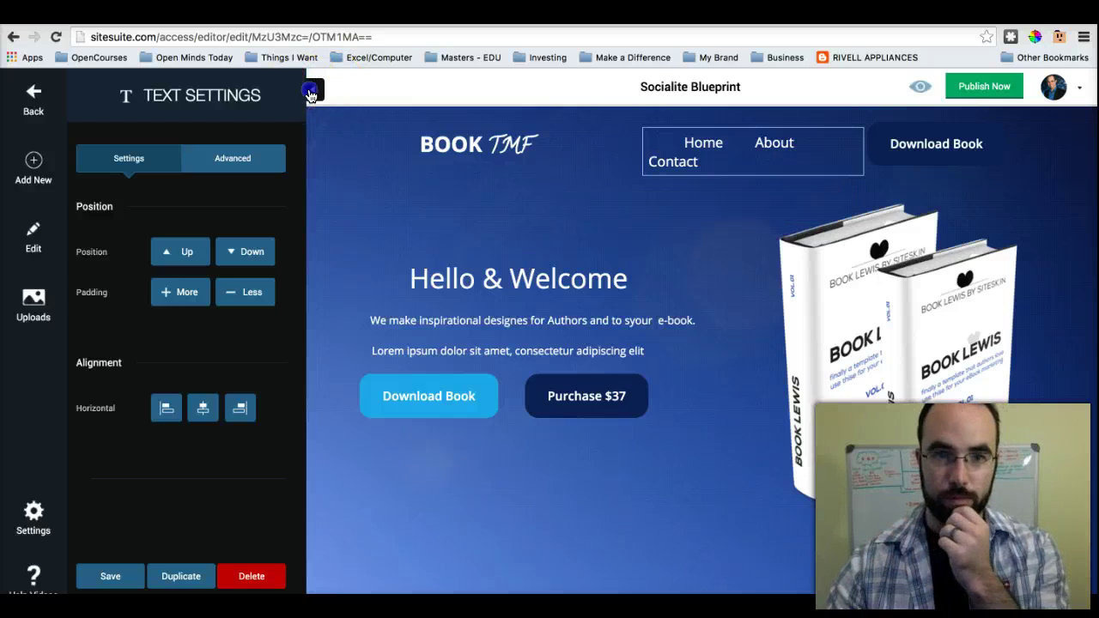
pyautogui.click(557, 140)
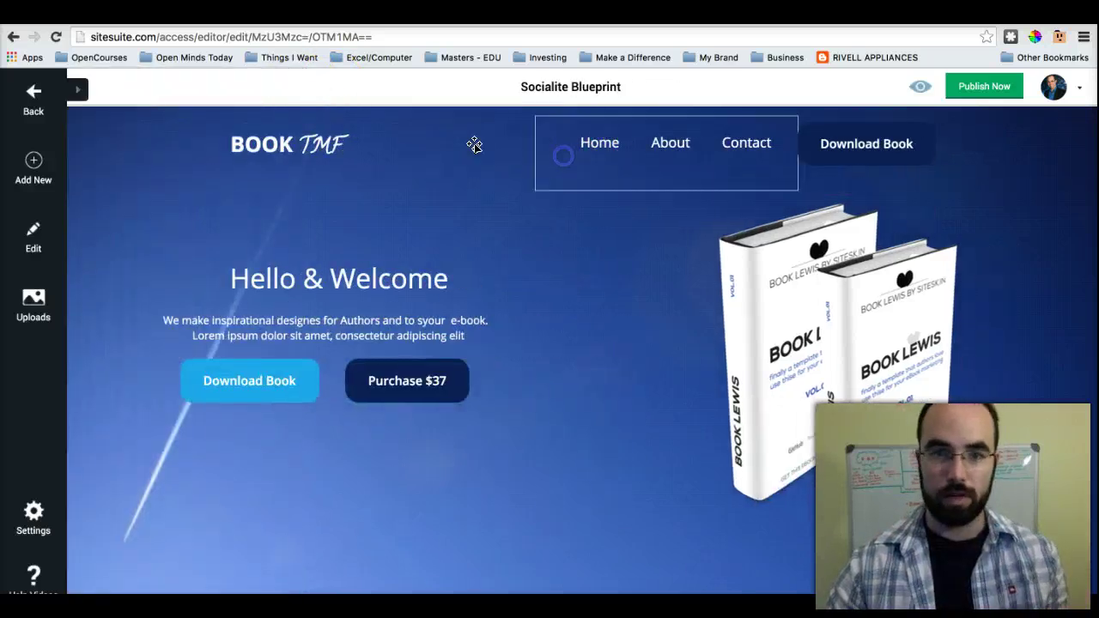
pyautogui.click(78, 90)
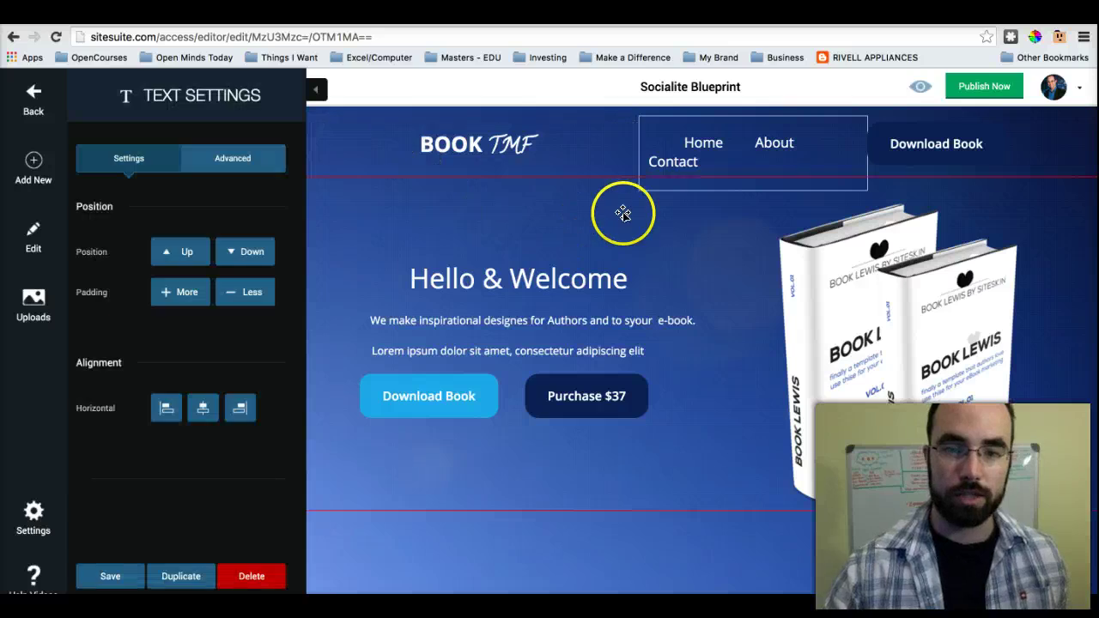
pyautogui.click(643, 154)
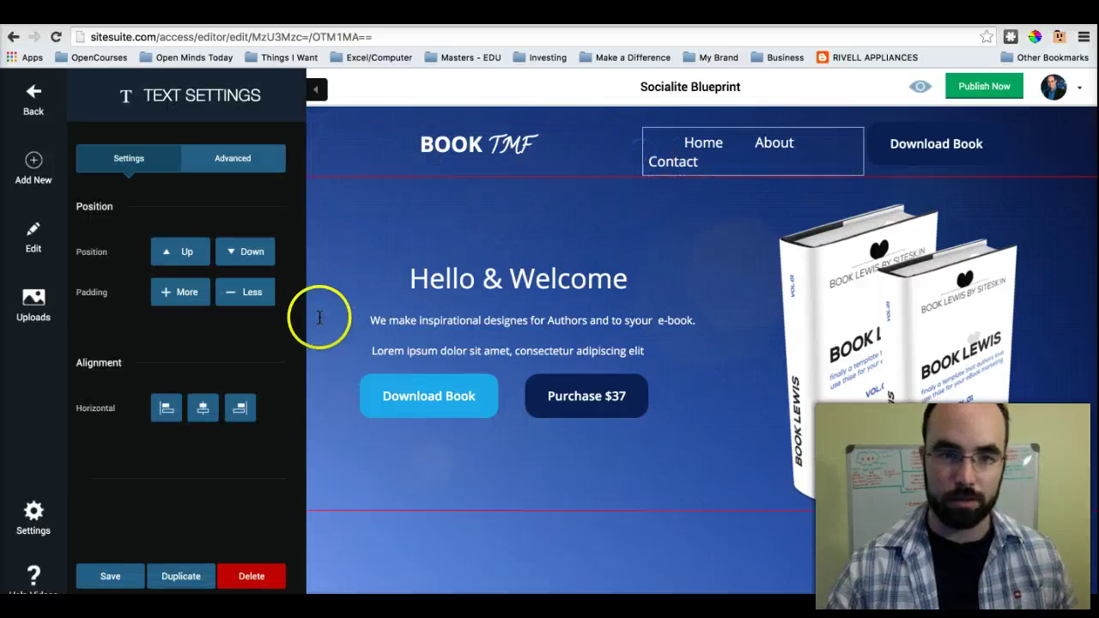
pyautogui.click(215, 172)
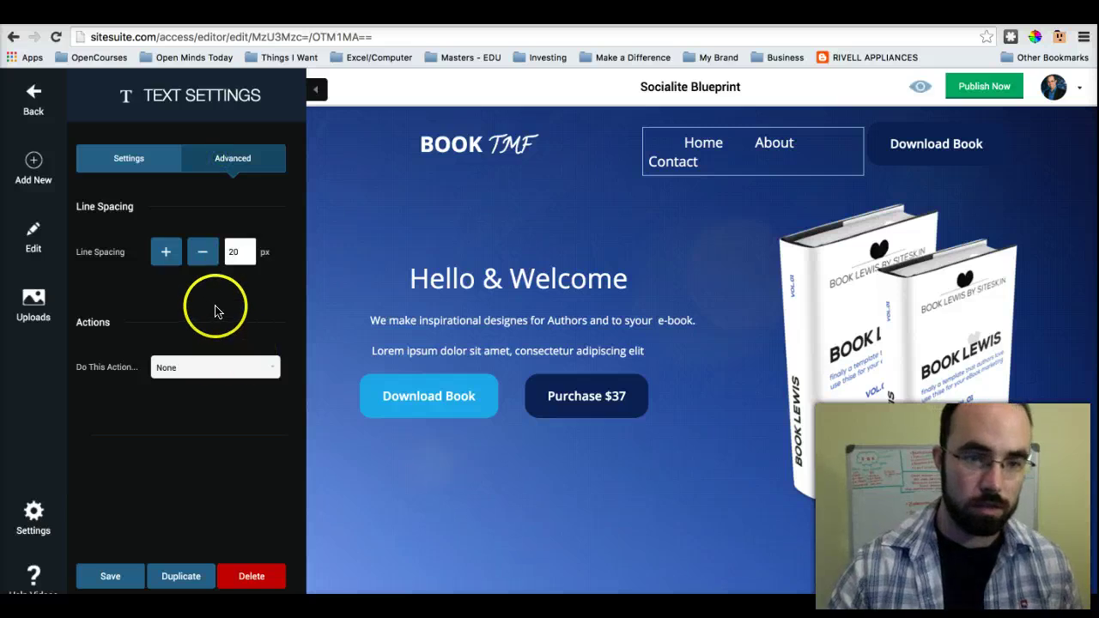
pyautogui.click(129, 161)
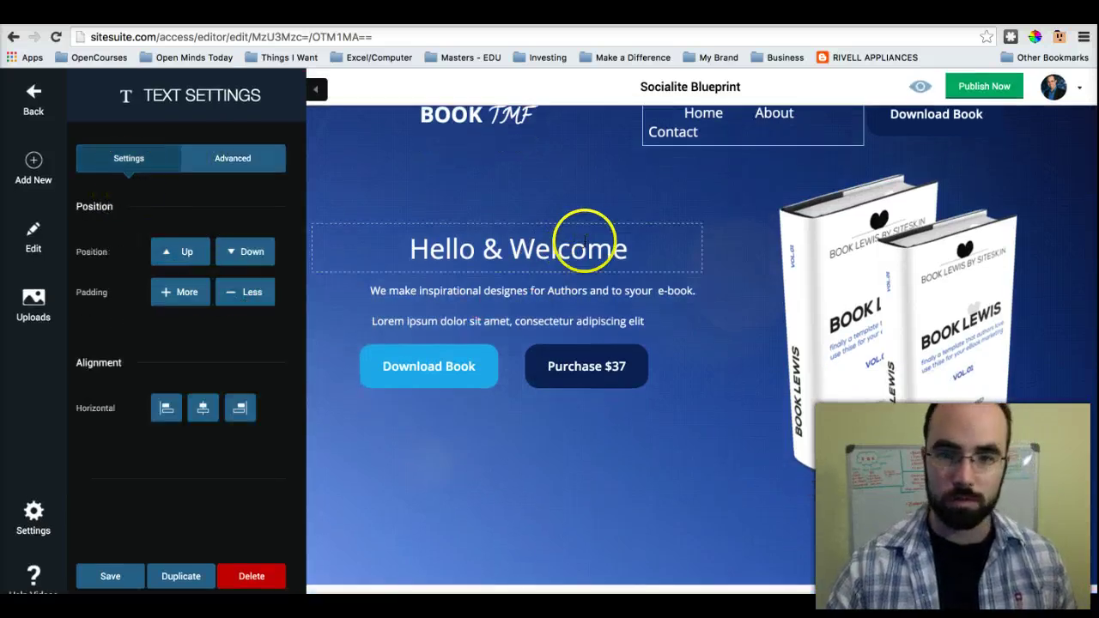
# Step: Review the general and advanced settings of the column containing the Hello & Welcome heading
pyautogui.click(699, 246)
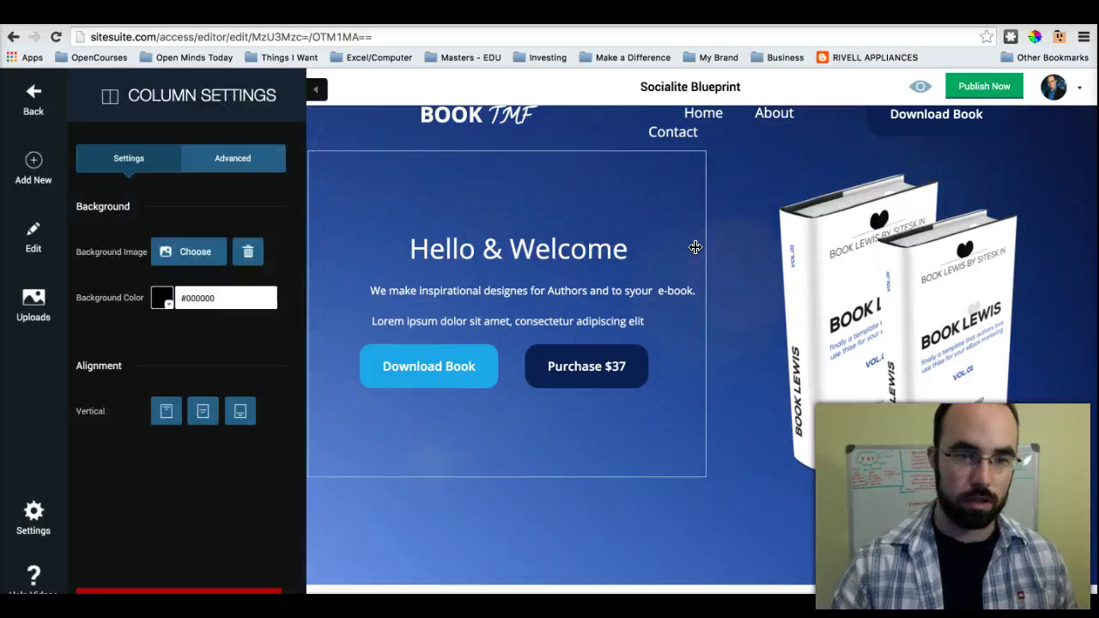
pyautogui.click(242, 160)
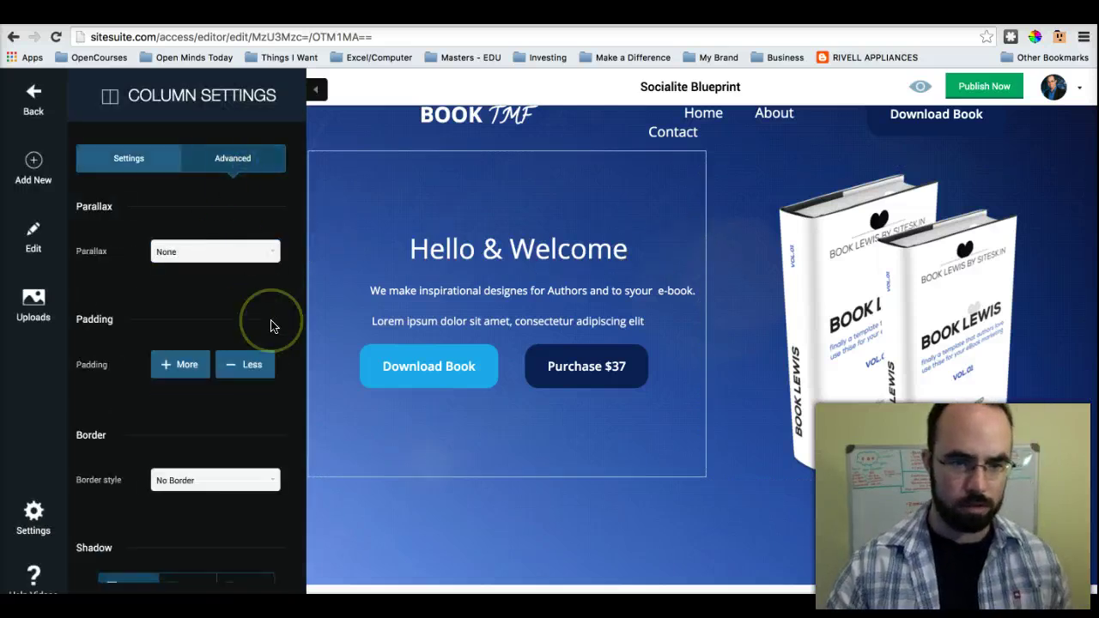
pyautogui.scroll(-1, 271, 327)
pyautogui.scroll(1, 271, 327)
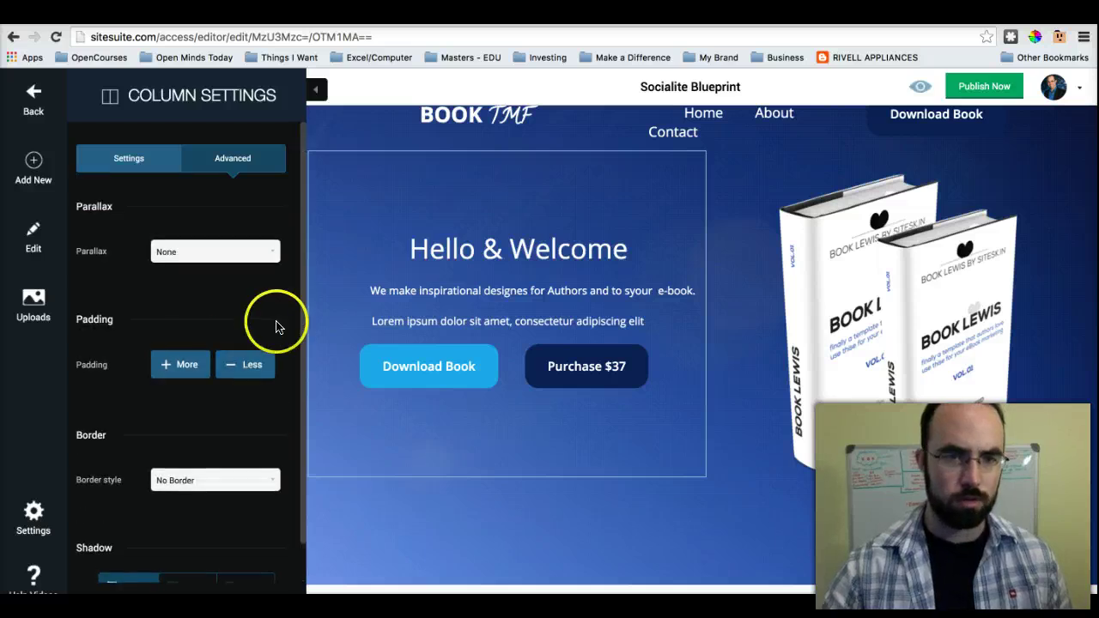
# Step: Review the settings of the book picture and of the paragraph below the Hello & Welcome heading
pyautogui.click(714, 208)
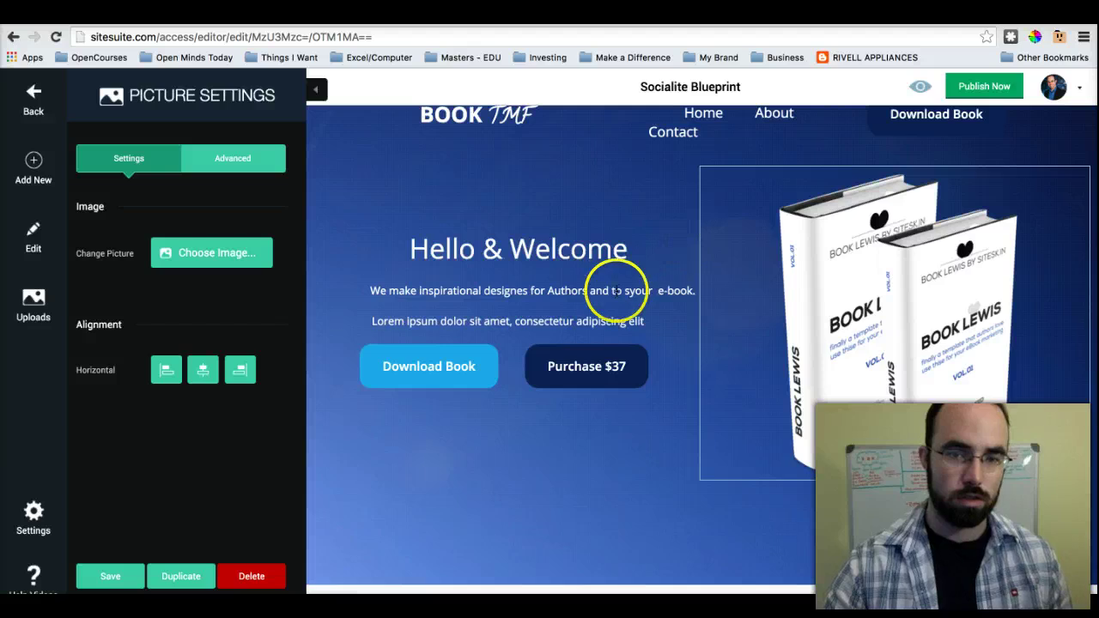
pyautogui.click(615, 258)
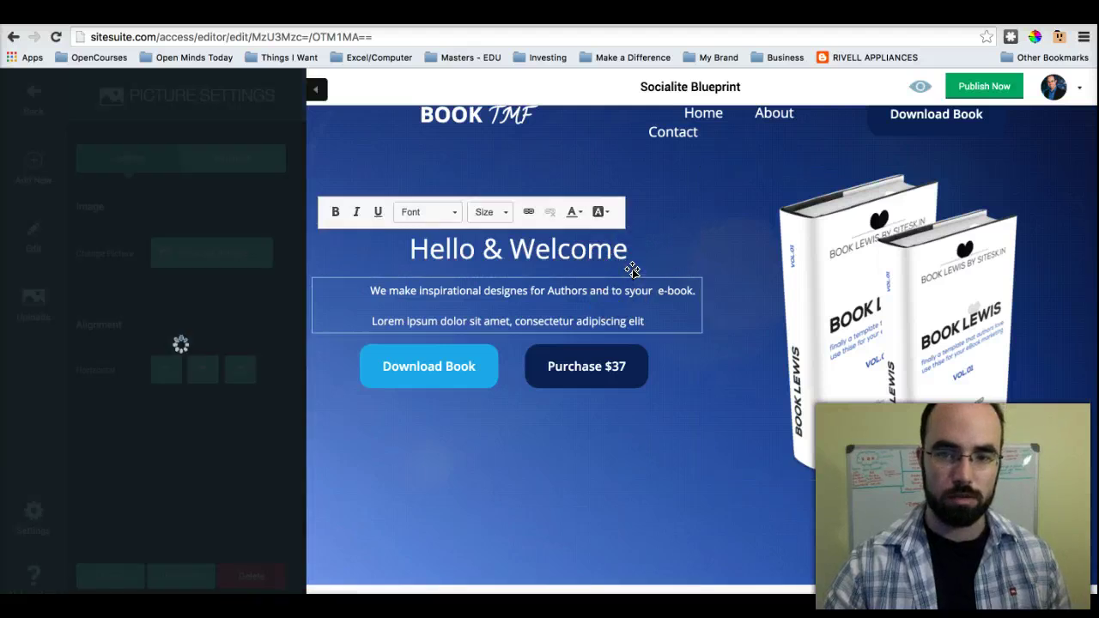
pyautogui.click(243, 163)
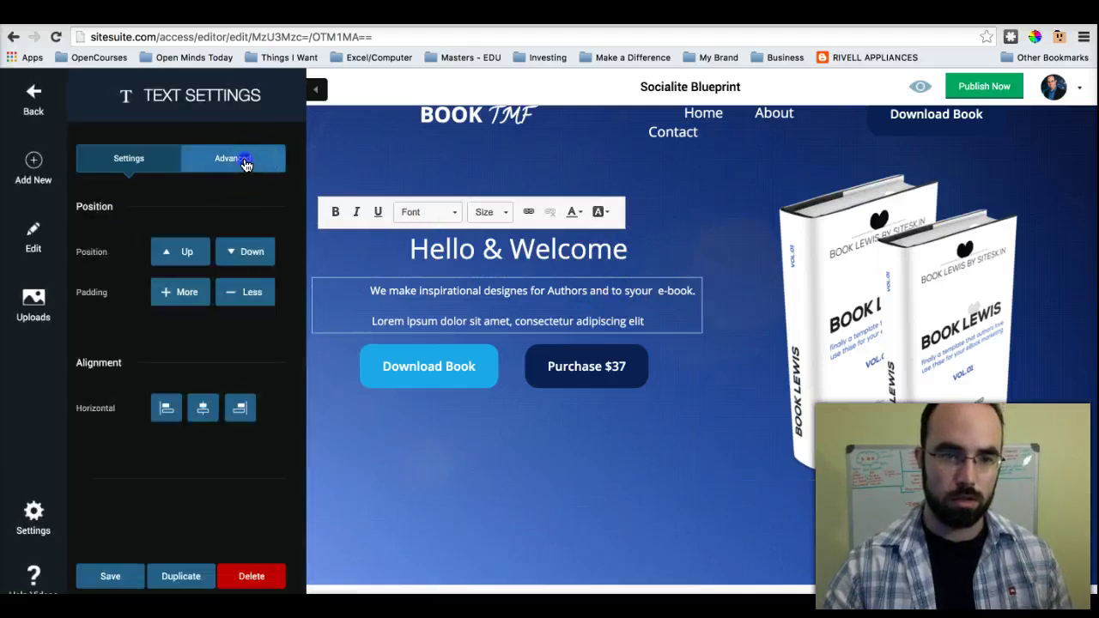
pyautogui.click(140, 170)
# Step: Review the general and advanced settings of the column holding the light blue Download Book button
pyautogui.click(416, 396)
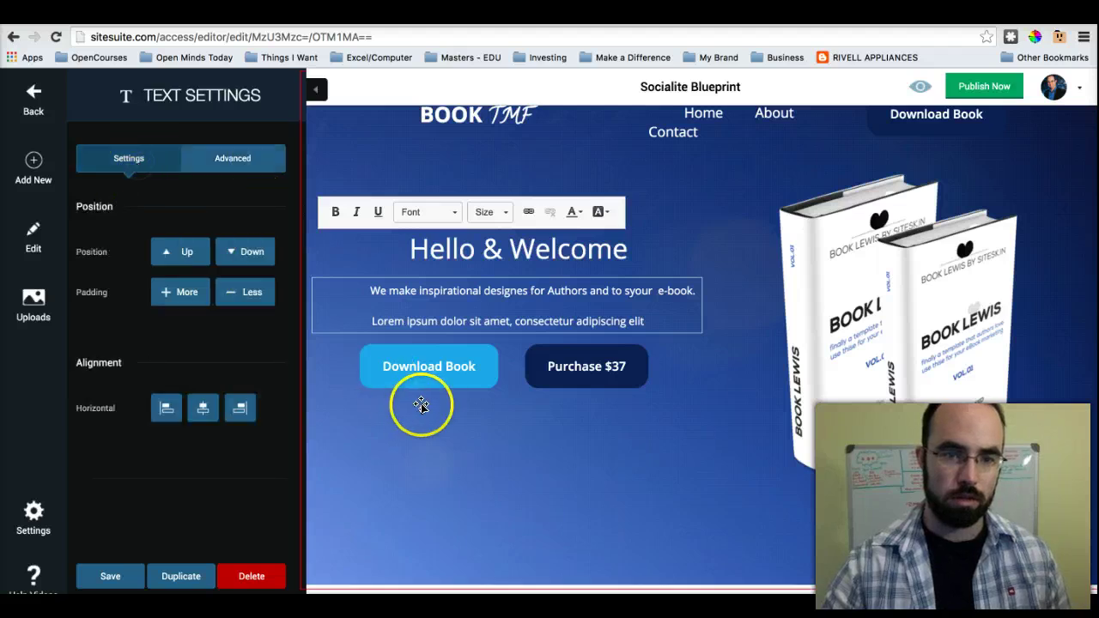
pyautogui.click(215, 394)
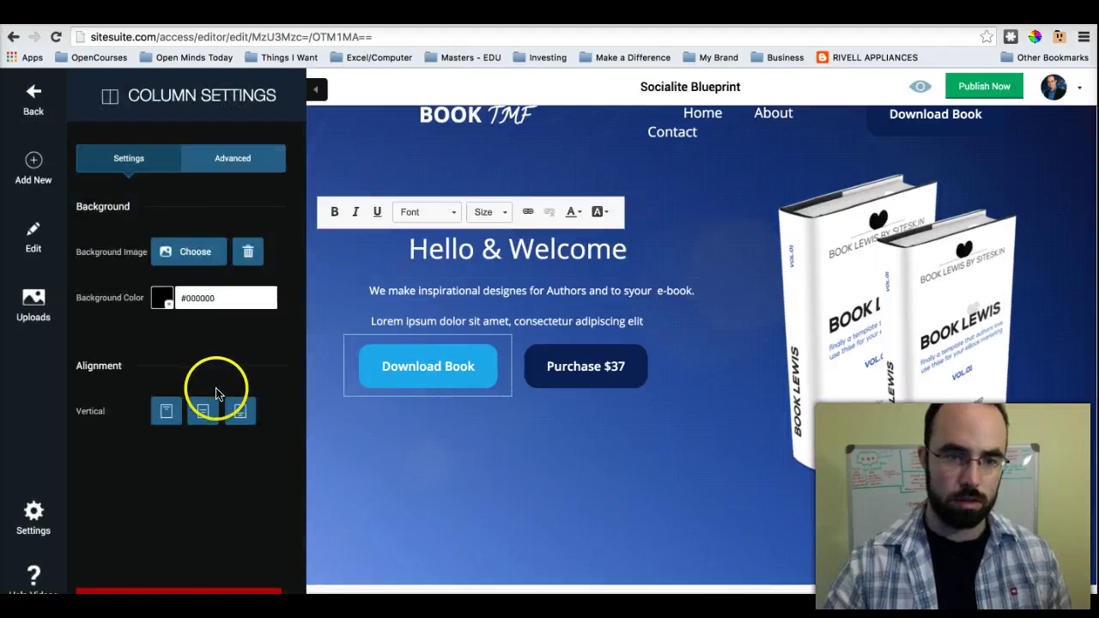
pyautogui.click(233, 159)
pyautogui.scroll(-1, 273, 405)
pyautogui.scroll(1, 273, 406)
pyautogui.click(91, 165)
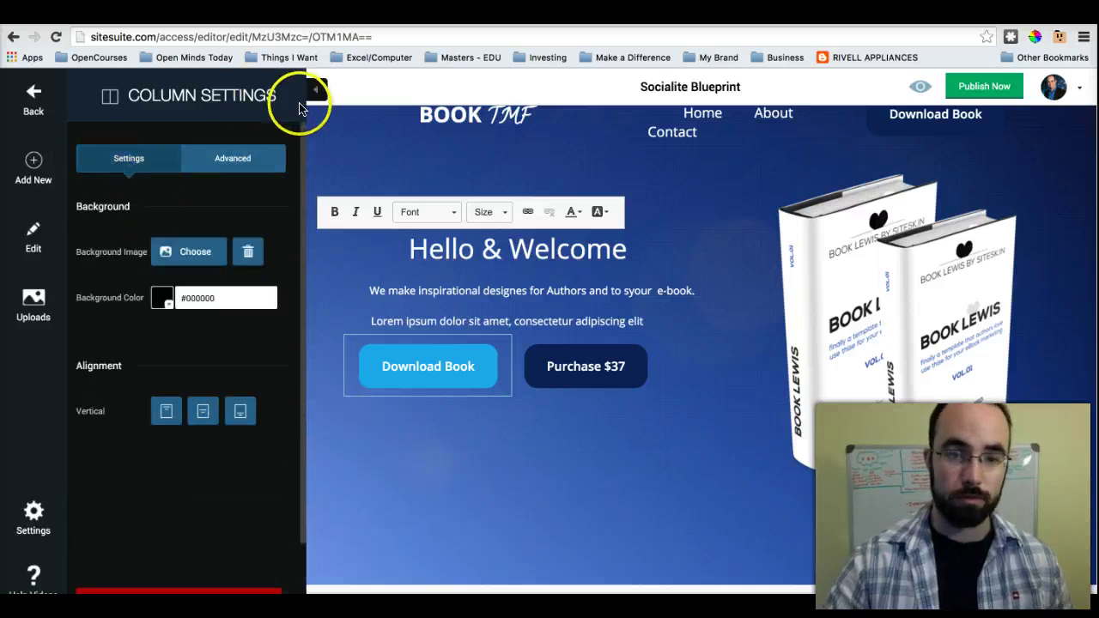
# Step: Select the light blue Download Book button and review its presets, skins, text, link, position and width settings
pyautogui.click(496, 366)
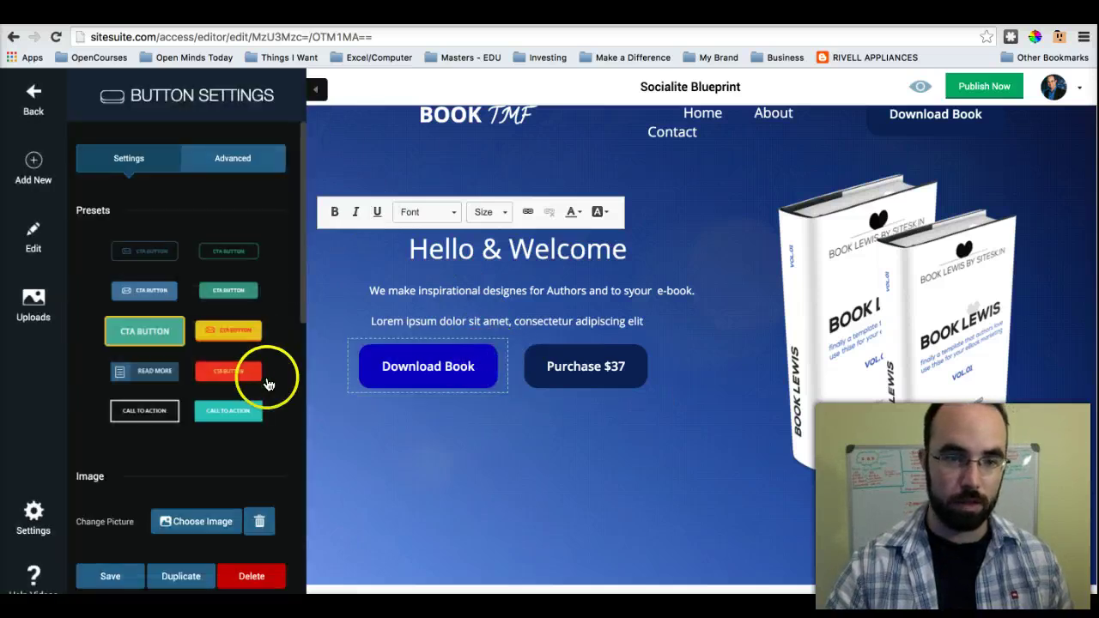
pyautogui.scroll(-7, 251, 485)
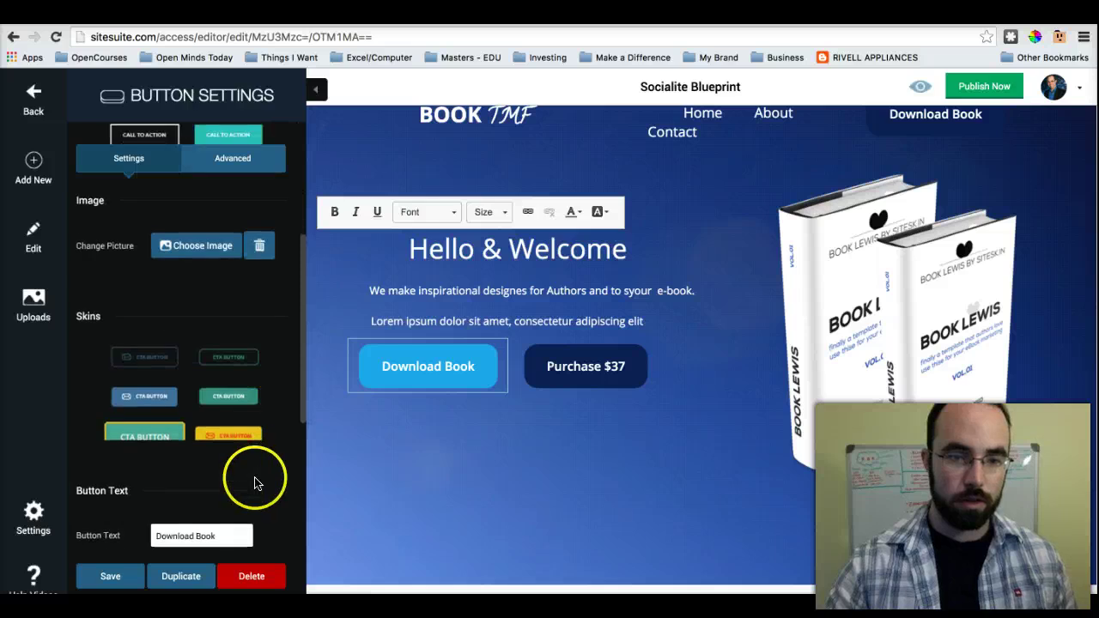
pyautogui.click(131, 341)
pyautogui.scroll(-4, 241, 437)
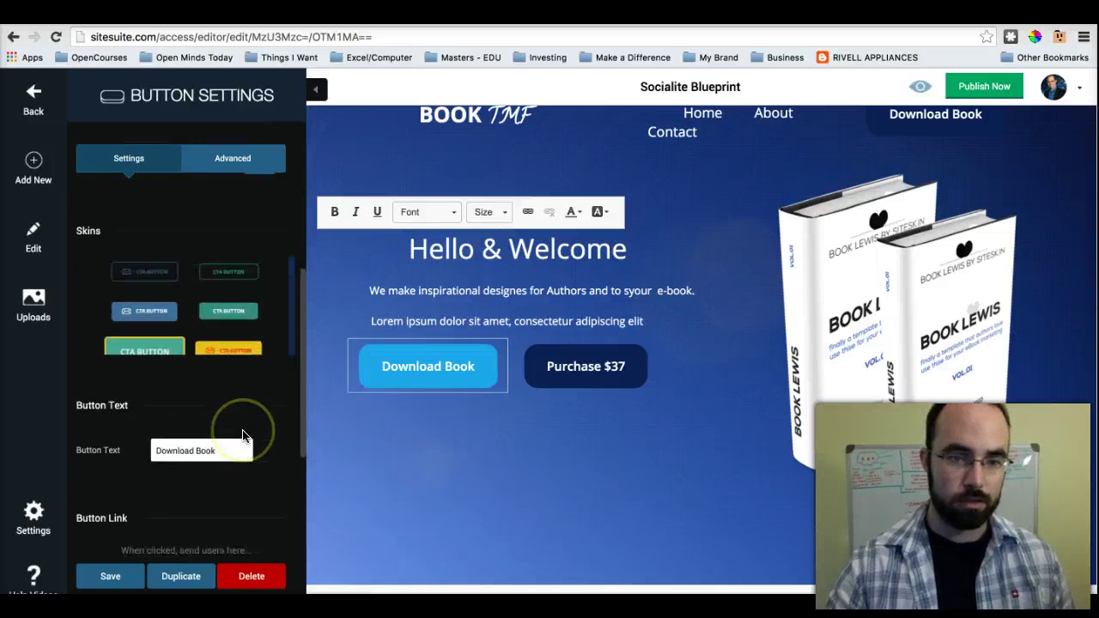
pyautogui.scroll(-4, 243, 436)
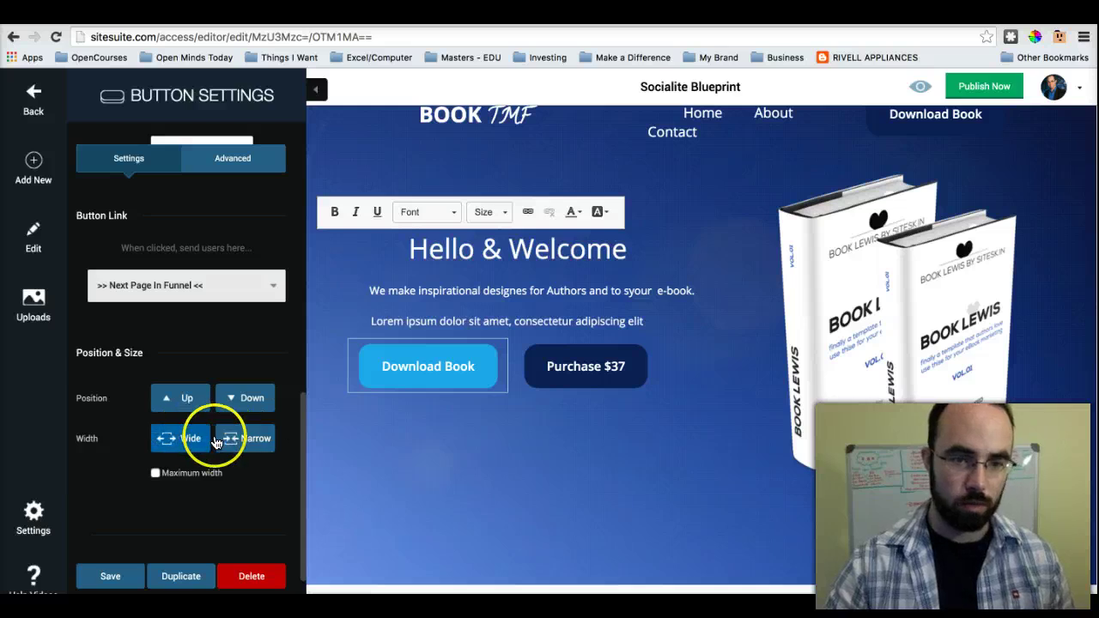
# Step: Examine the Download Book button's advanced settings for alignment, colors, padding, border, trigger actions and delayed display
pyautogui.click(216, 161)
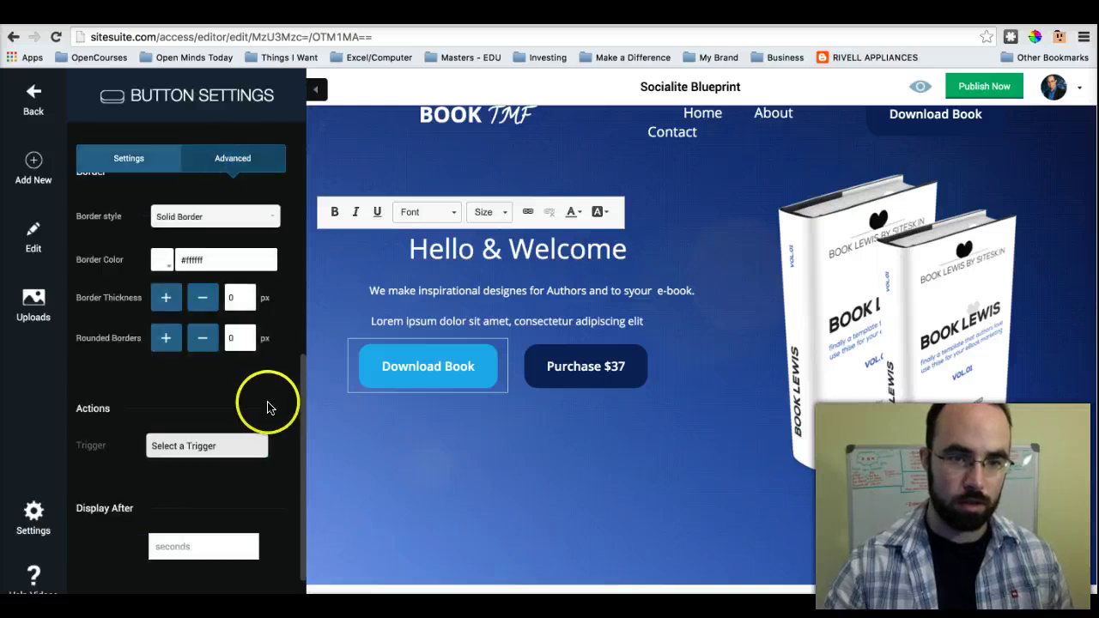
pyautogui.scroll(-2, 262, 404)
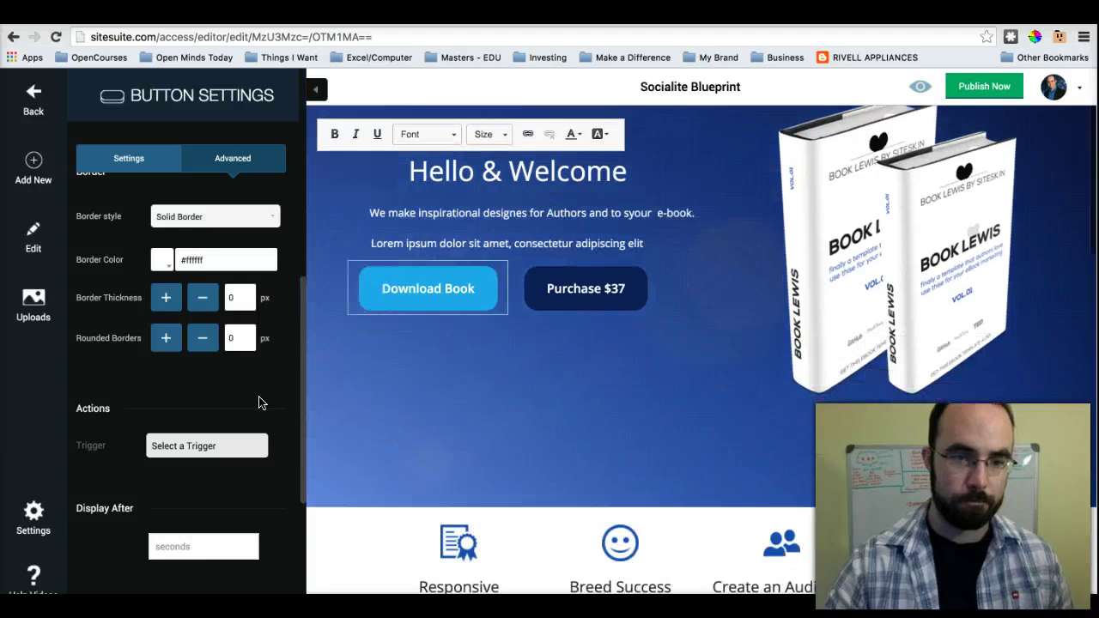
pyautogui.scroll(5, 262, 403)
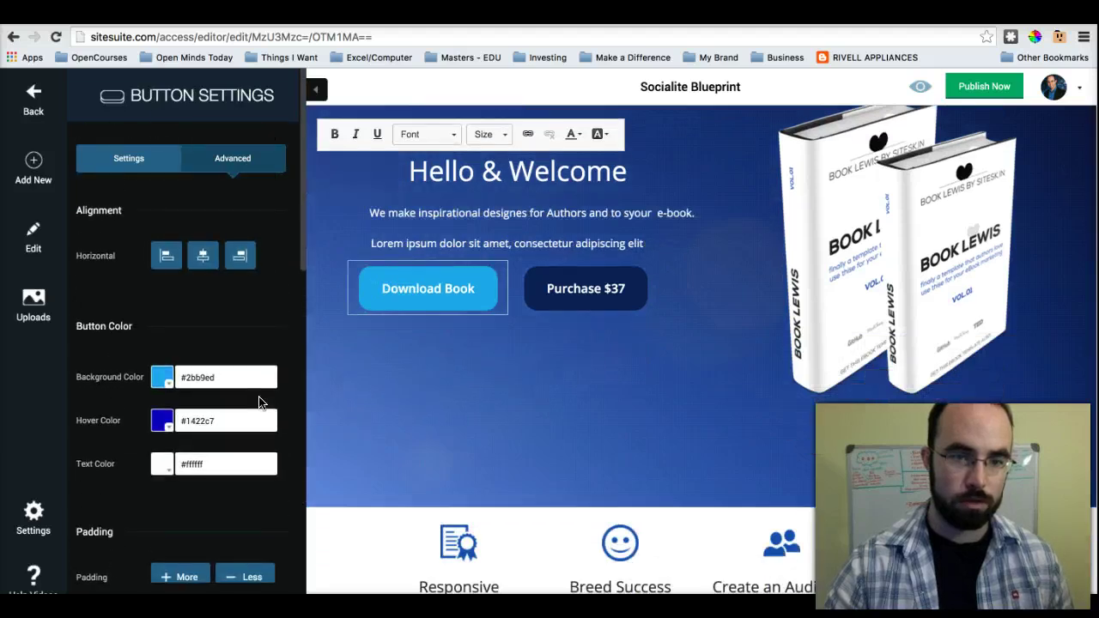
pyautogui.scroll(-3, 262, 404)
pyautogui.scroll(-3, 260, 403)
pyautogui.scroll(2, 507, 400)
pyautogui.moveTo(507, 400); pyautogui.dragTo(844, 354)
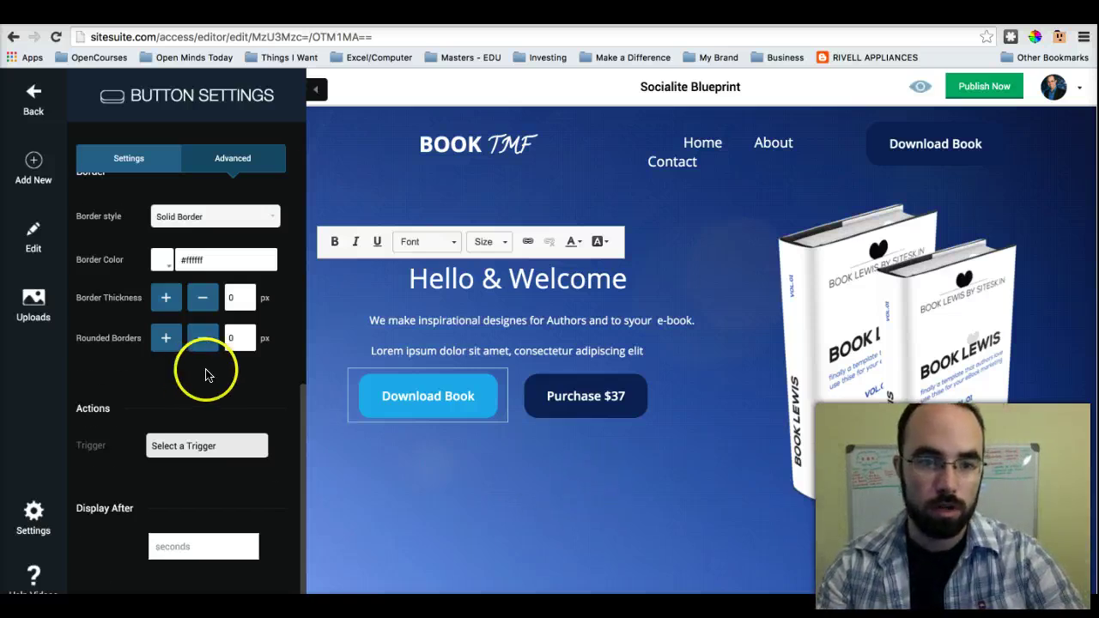
pyautogui.scroll(6, 206, 375)
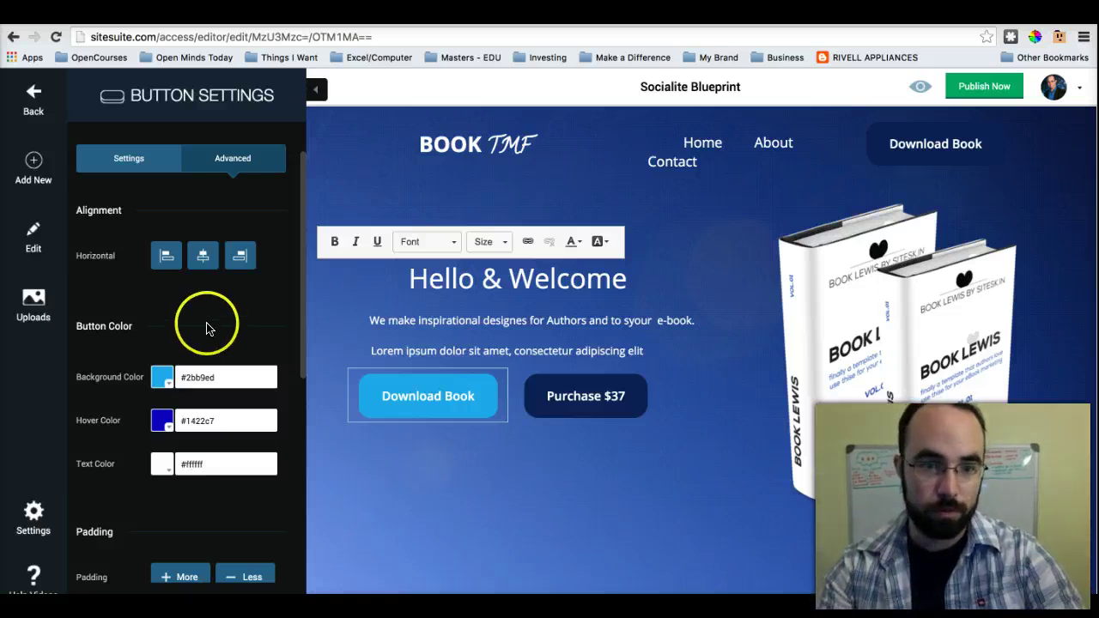
# Step: Go back through the Download Book button's general settings, from its presets down to its position and width
pyautogui.click(137, 163)
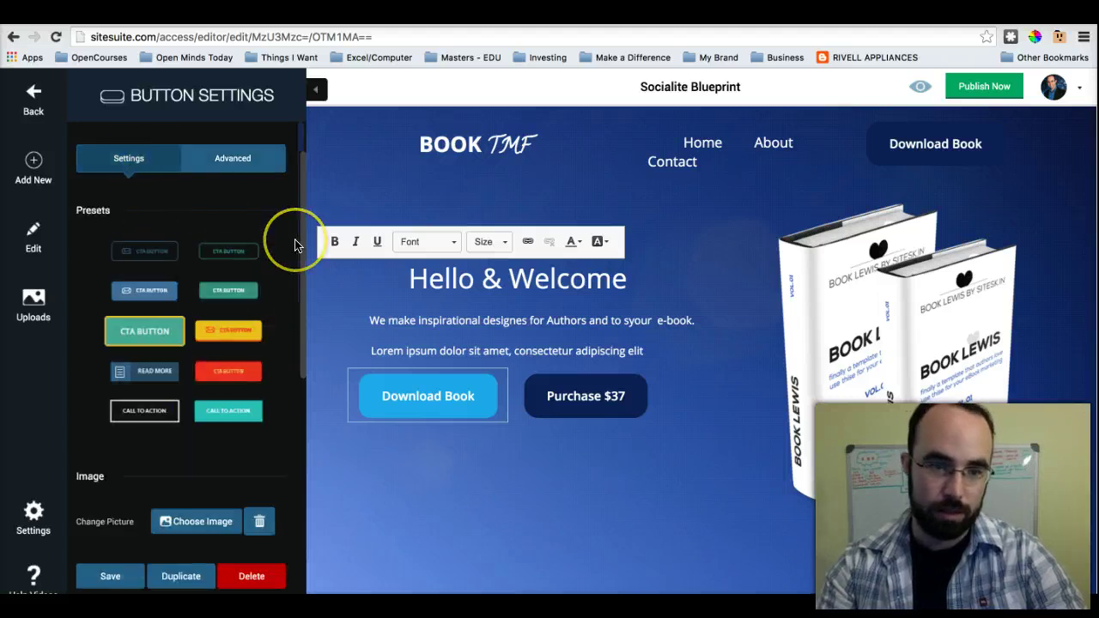
pyautogui.scroll(-1, 283, 367)
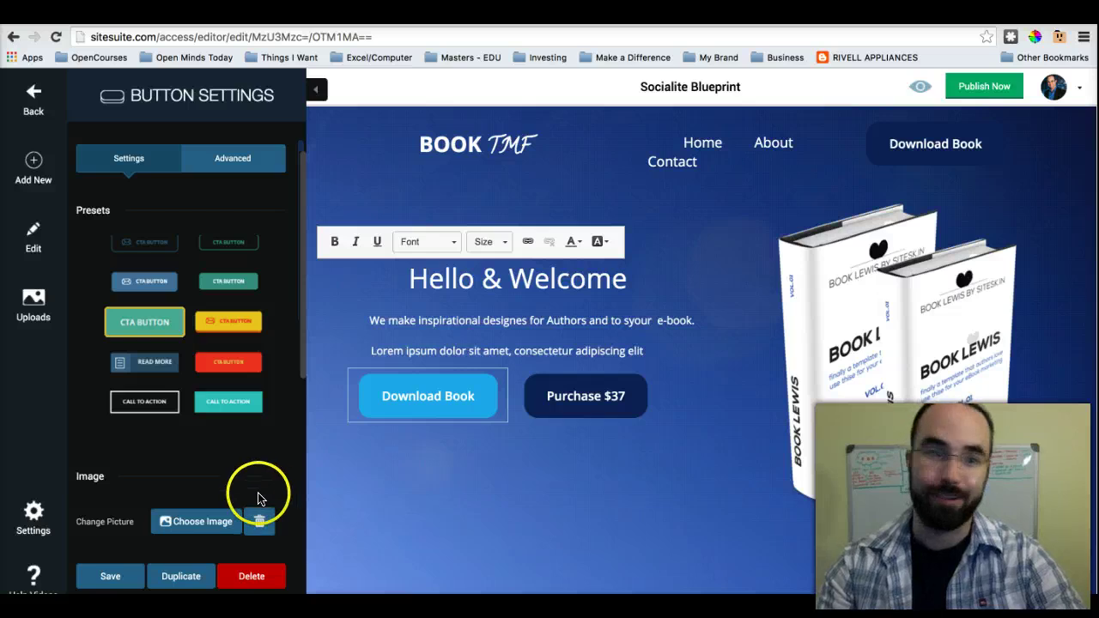
pyautogui.scroll(-5, 257, 497)
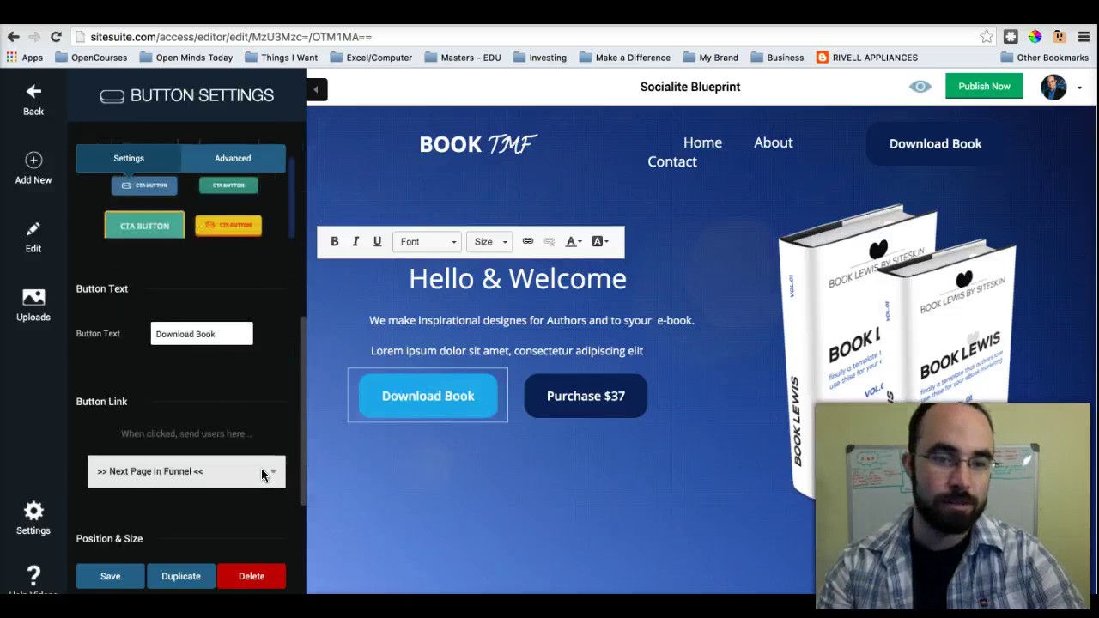
pyautogui.scroll(-4, 262, 474)
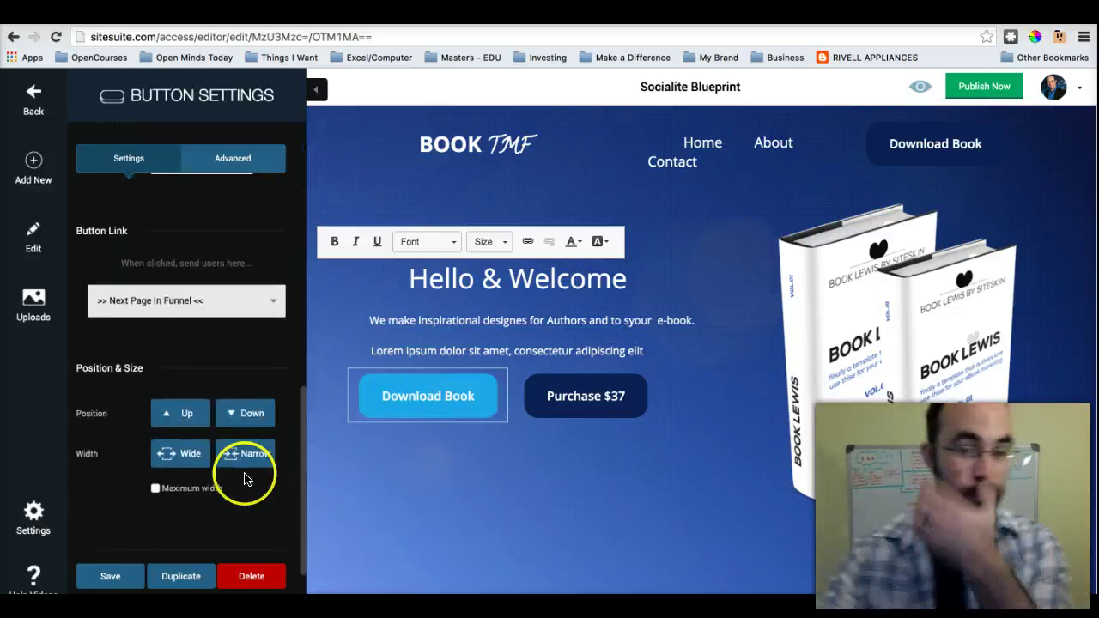
# Step: Select the book cover picture, and examine the For Mad Scientists Only feature toggles in the account settings
pyautogui.click(863, 257)
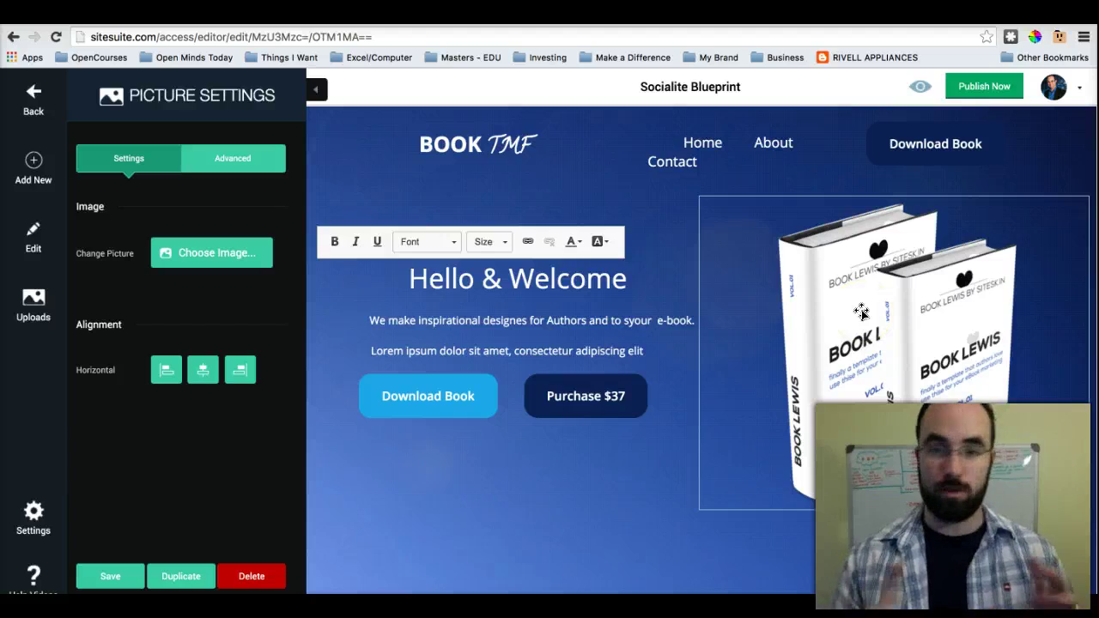
pyautogui.scroll(-3, 804, 273)
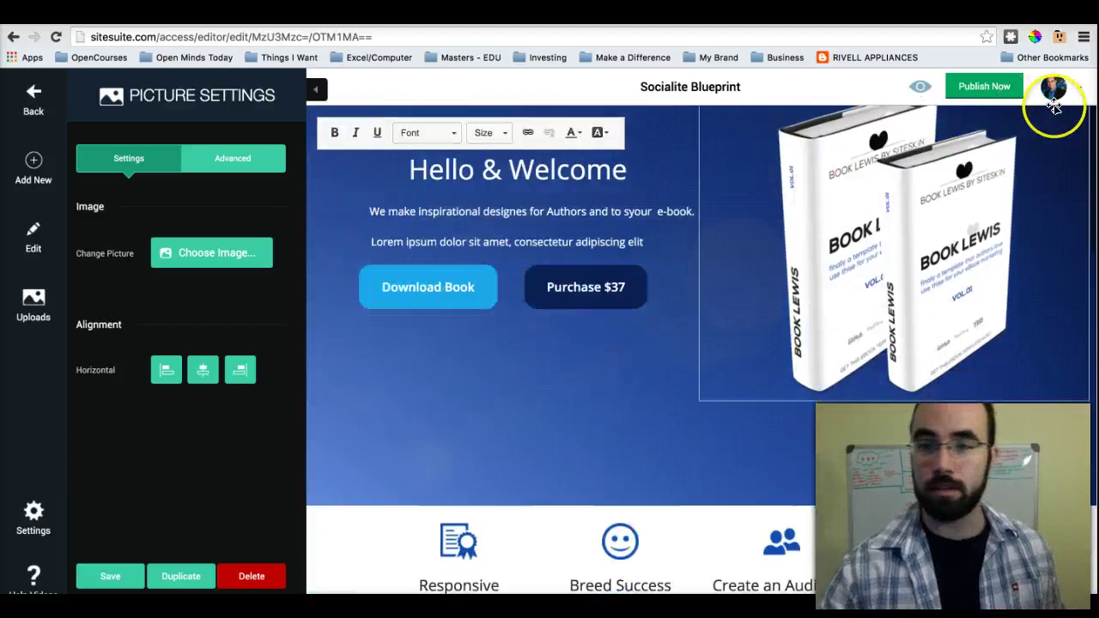
pyautogui.click(1078, 89)
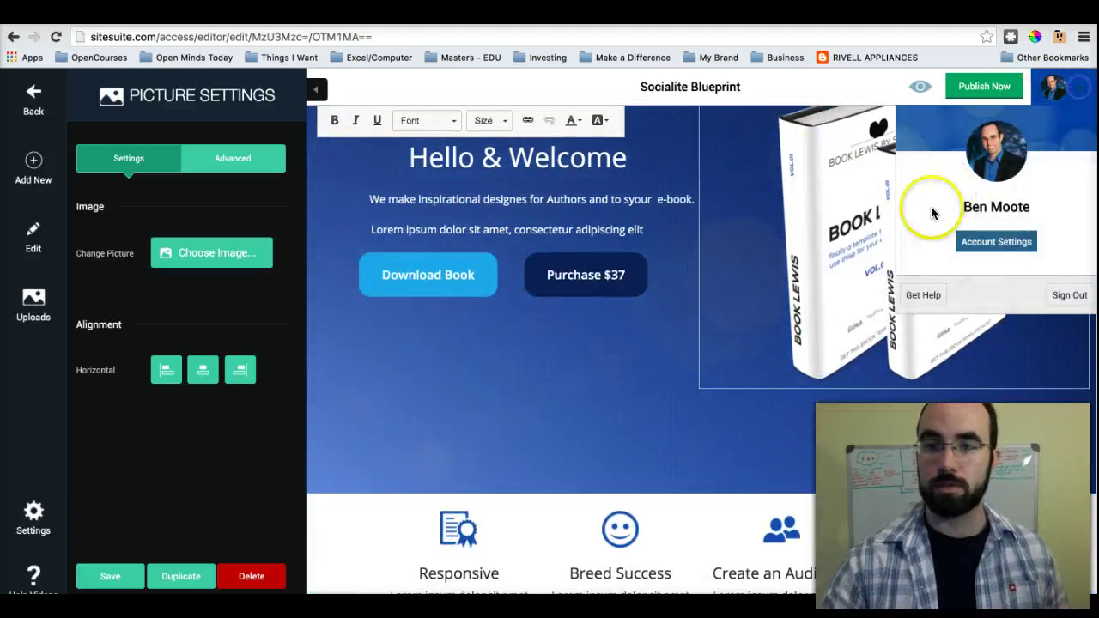
pyautogui.click(997, 242)
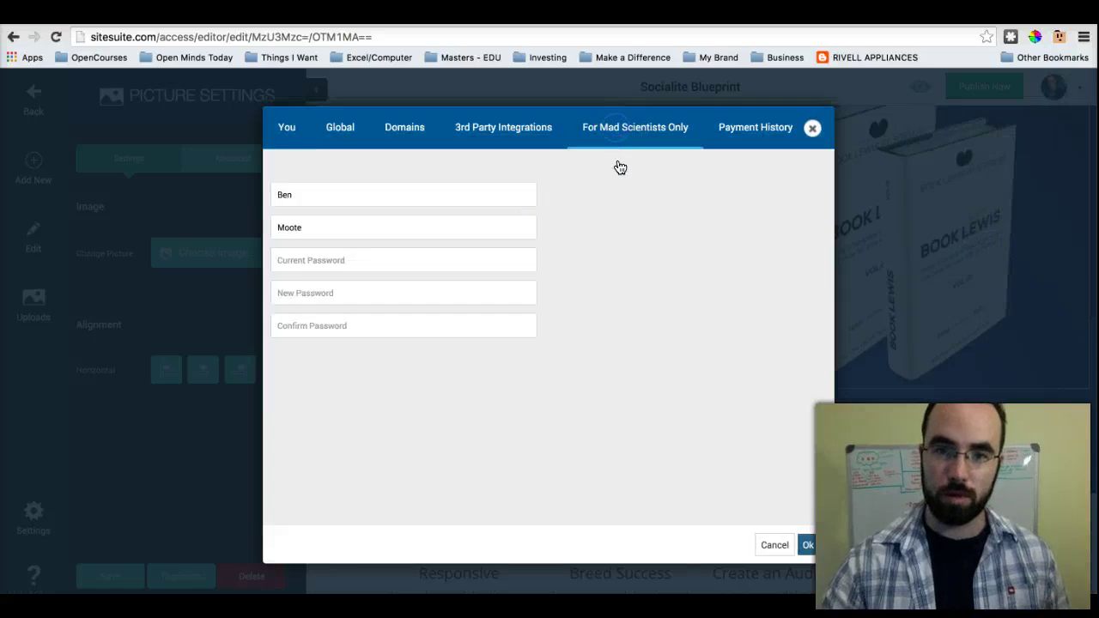
pyautogui.scroll(-5, 655, 283)
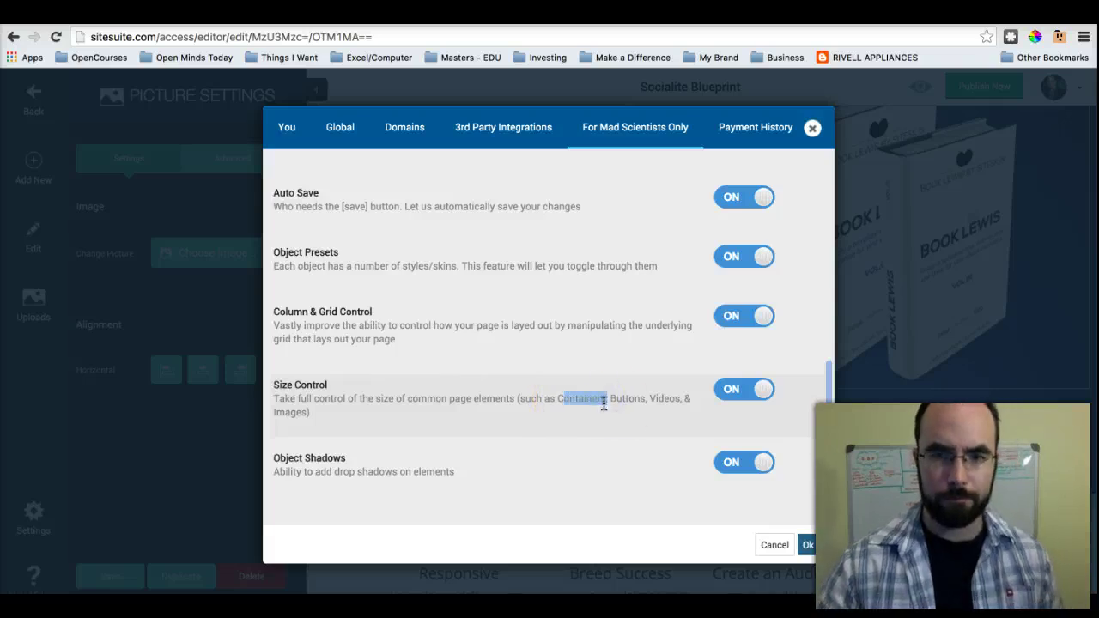
pyautogui.click(811, 130)
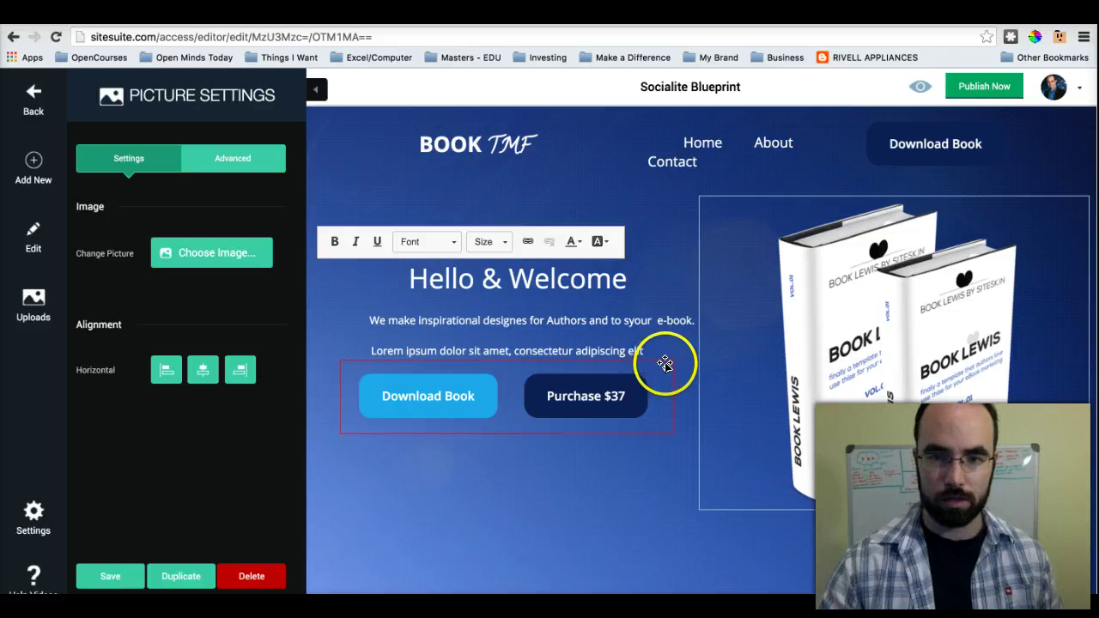
# Step: Select the container around the Download Book and Purchase $37 buttons and review its background, position, size, padding, parallax, border and shadow settings
pyautogui.click(663, 367)
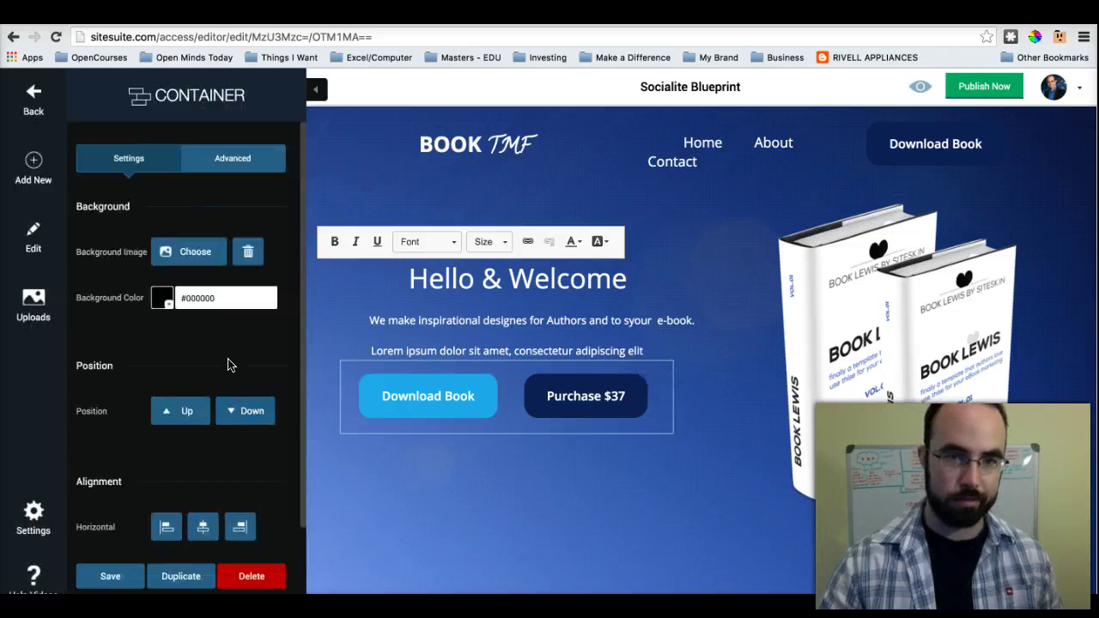
pyautogui.click(233, 158)
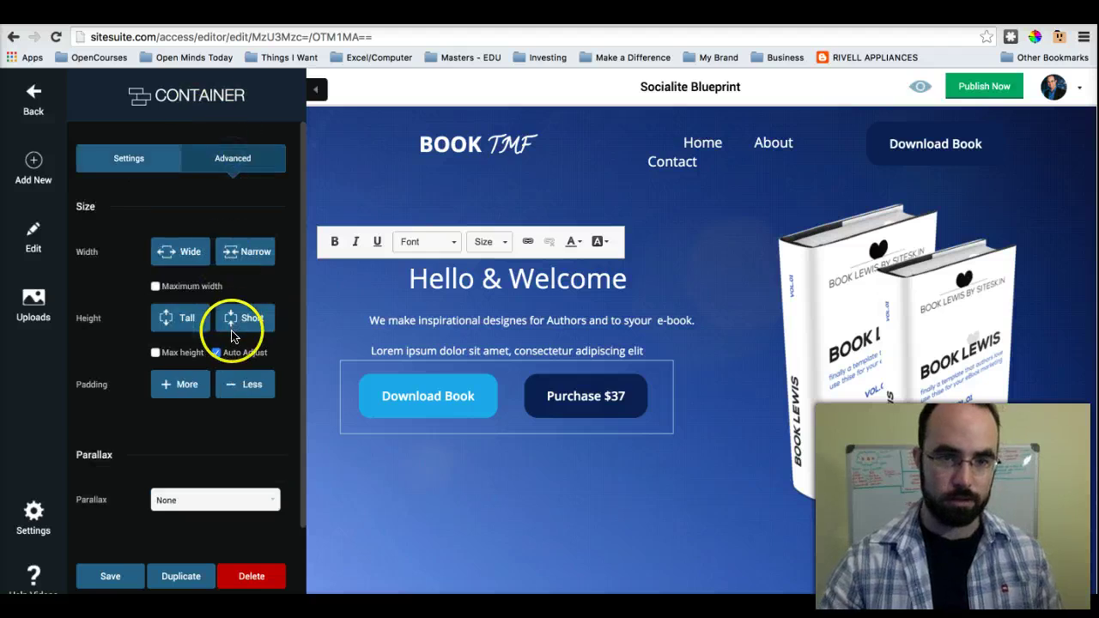
pyautogui.click(194, 386)
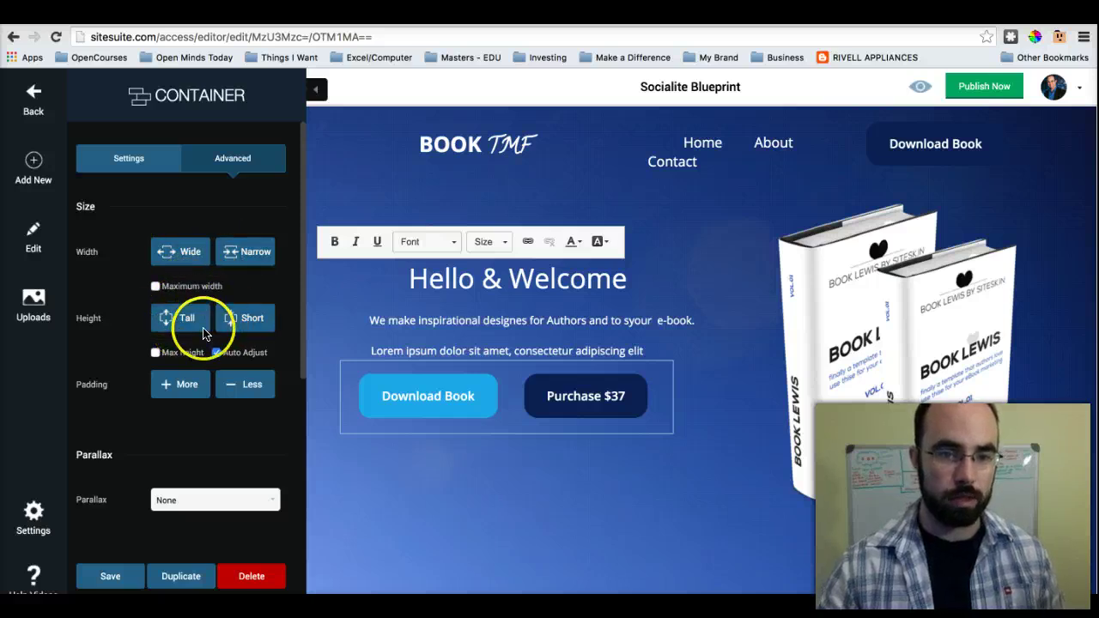
pyautogui.scroll(-8, 137, 373)
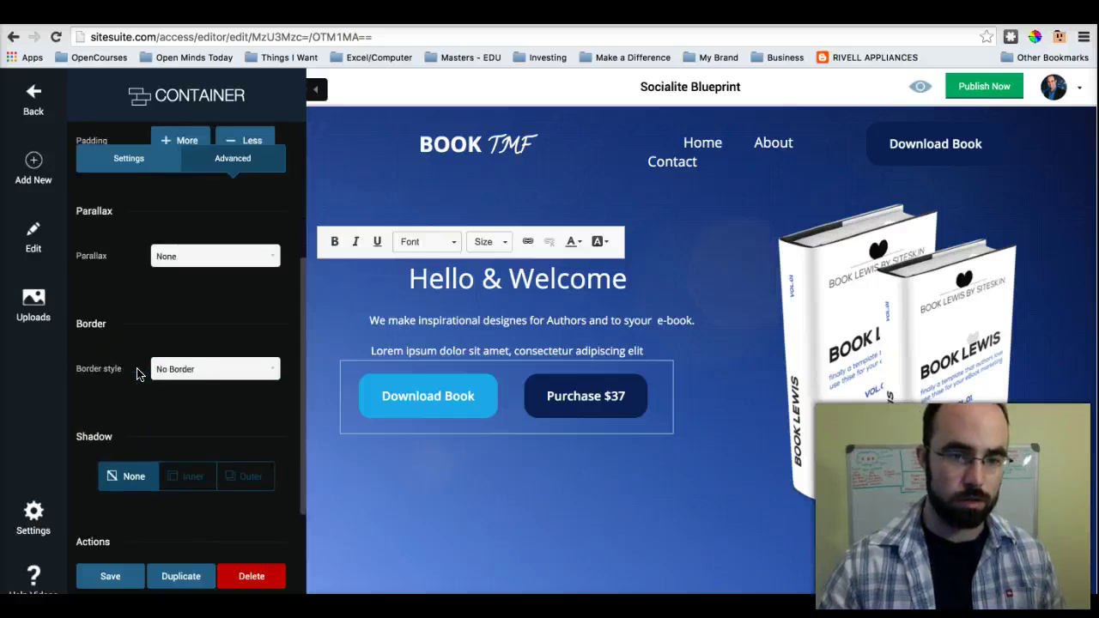
pyautogui.scroll(8, 137, 374)
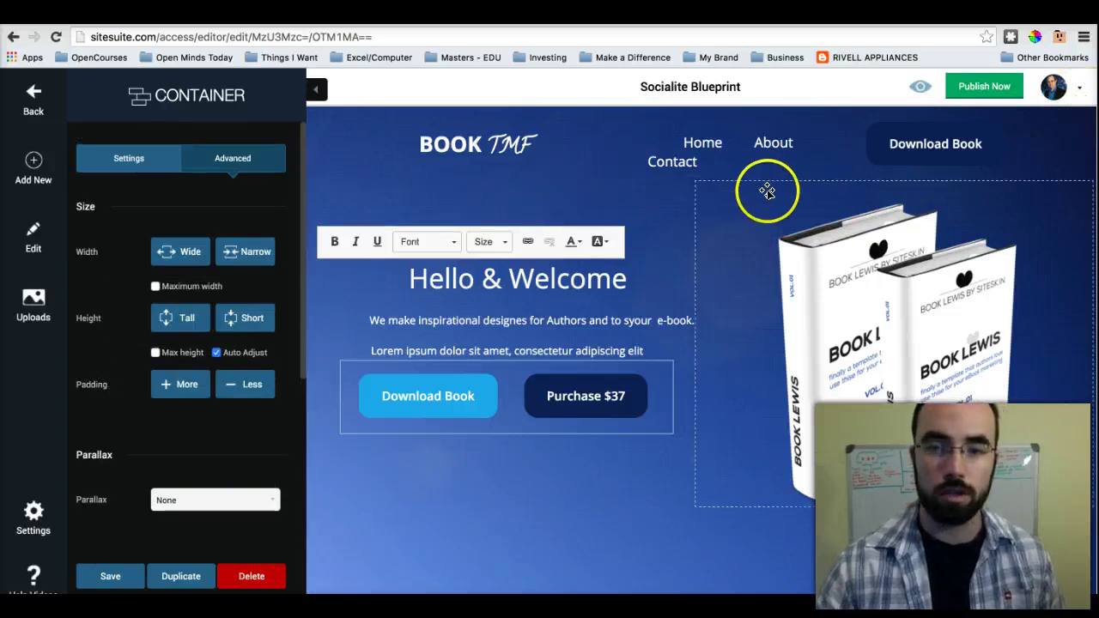
# Step: Select the blue hero section's container to view its general settings, and switch to the Socialite Online Marketers website
pyautogui.click(709, 573)
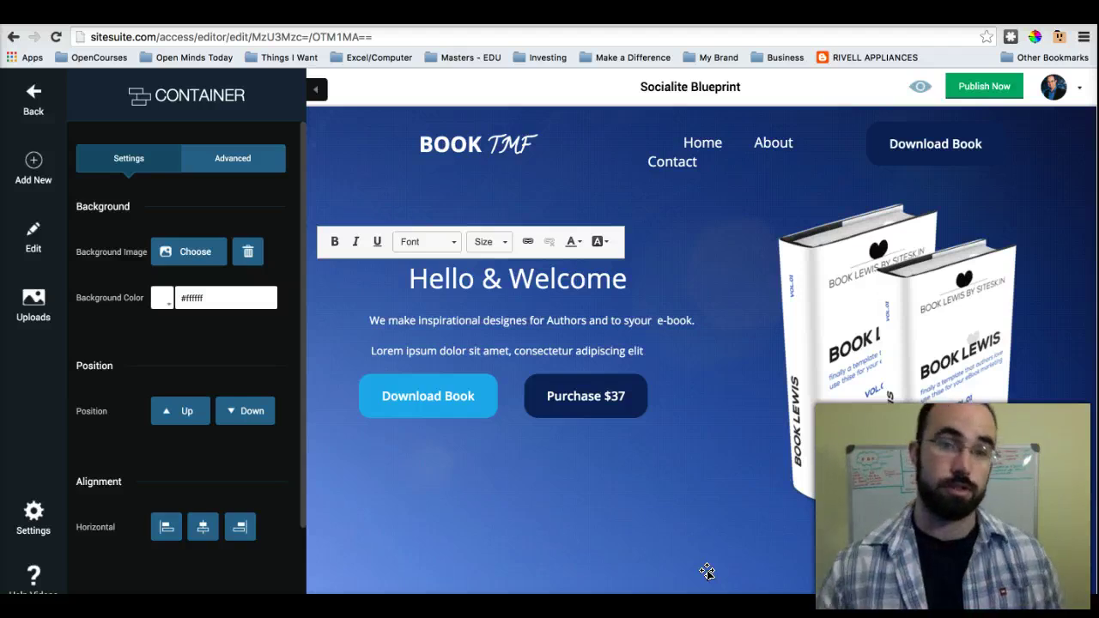
pyautogui.hotkey('ctrl', 'Tab')
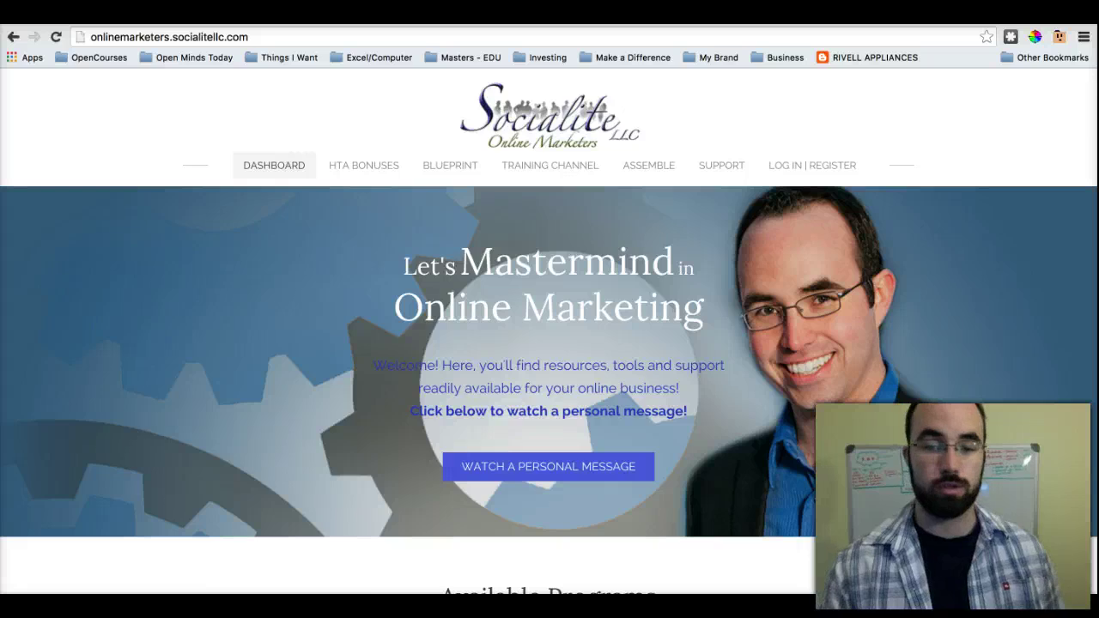